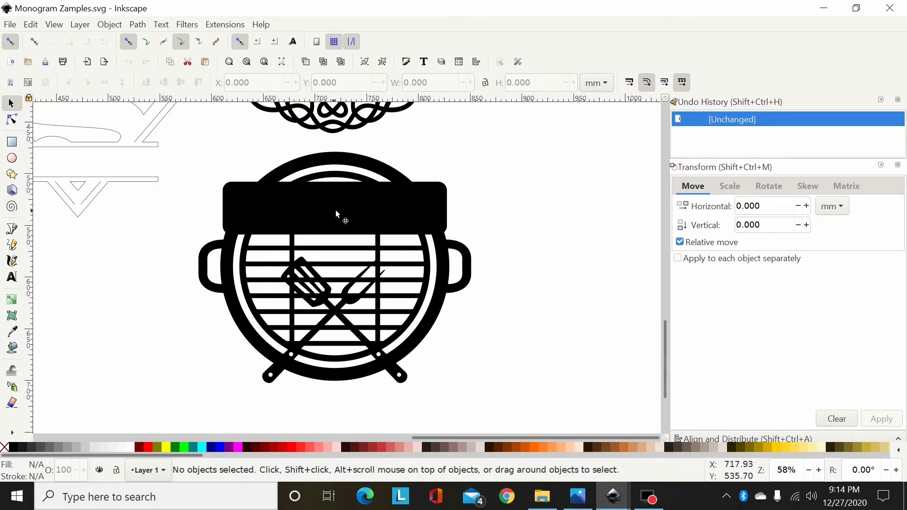
Zoom in and type the text EXAMPLE on the grill's lid banner.
{"action": "key", "text": "plus"}
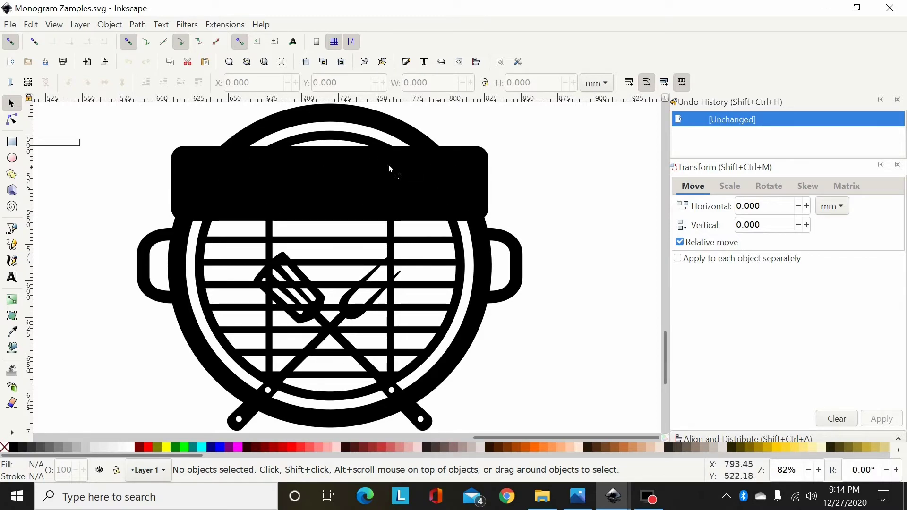
{"action": "left_click", "coordinate": [11, 278]}
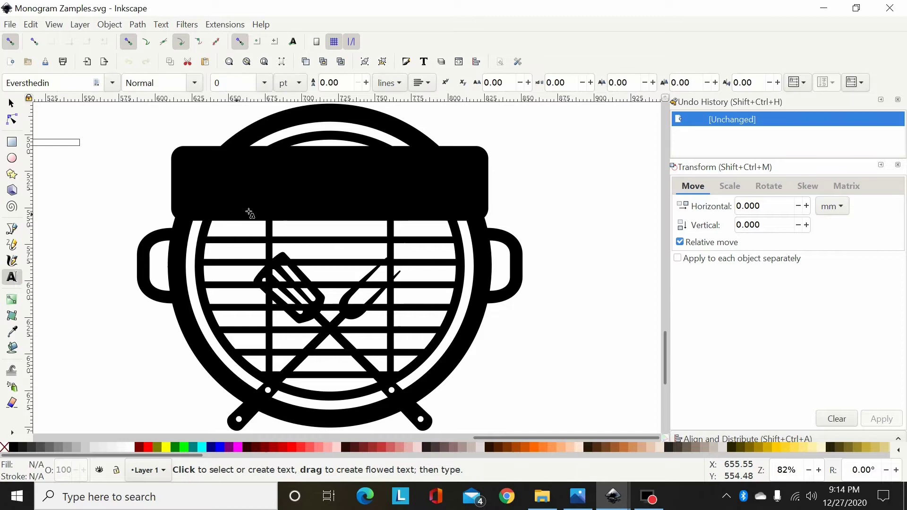
{"action": "left_click", "coordinate": [258, 205]}
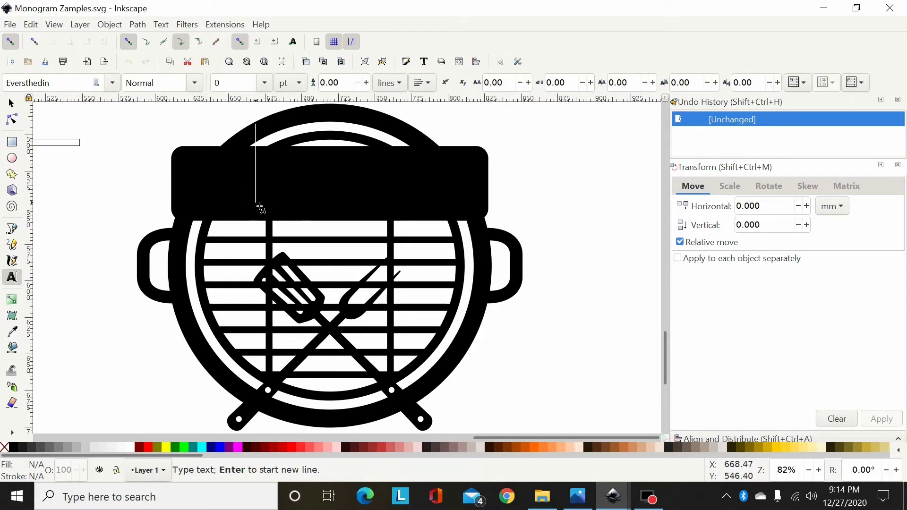
{"action": "type", "text": "ABCDEFL"}
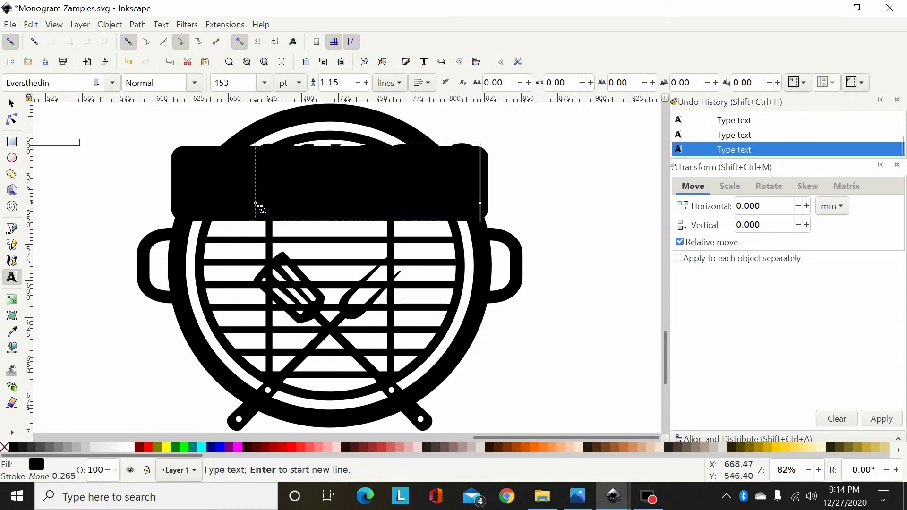
Colour the EXAMPLE text red and set its font family to Arial.
{"action": "left_click", "coordinate": [148, 446]}
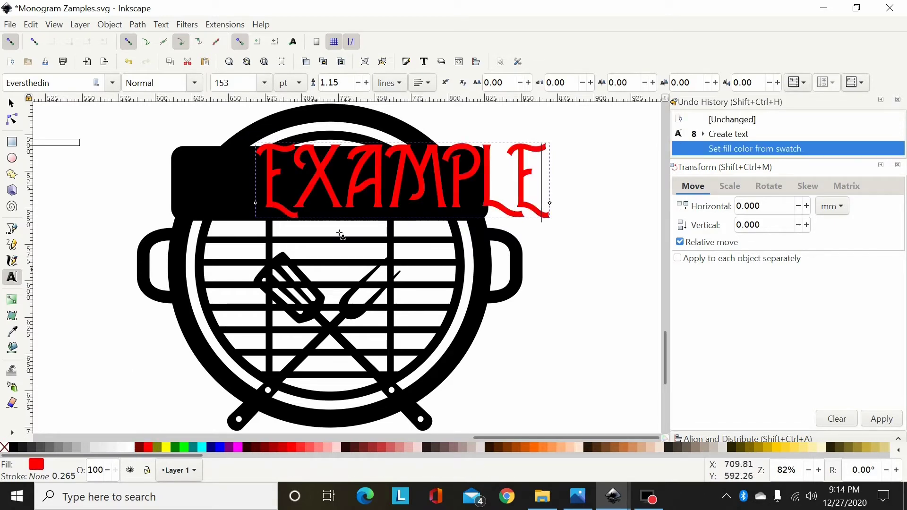
{"action": "left_click", "coordinate": [112, 83]}
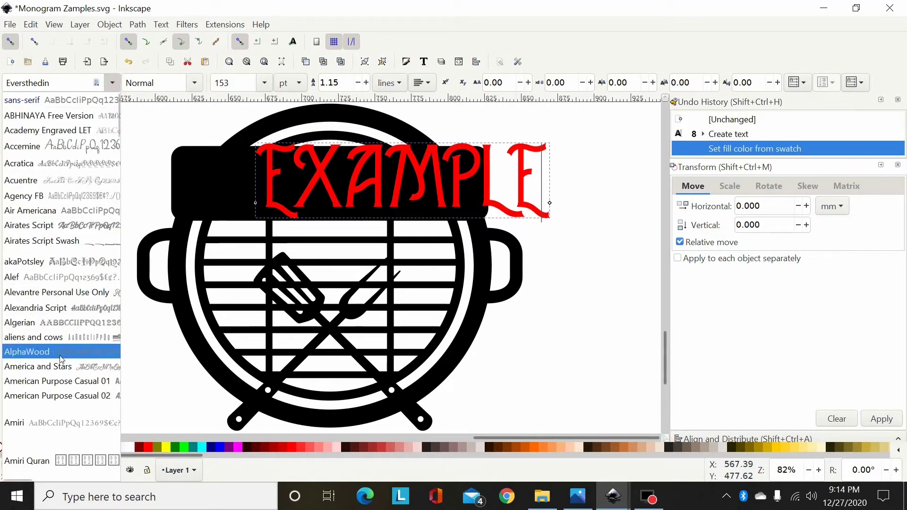
{"action": "scroll", "coordinate": [56, 415], "scroll_direction": "down", "scroll_amount": 3}
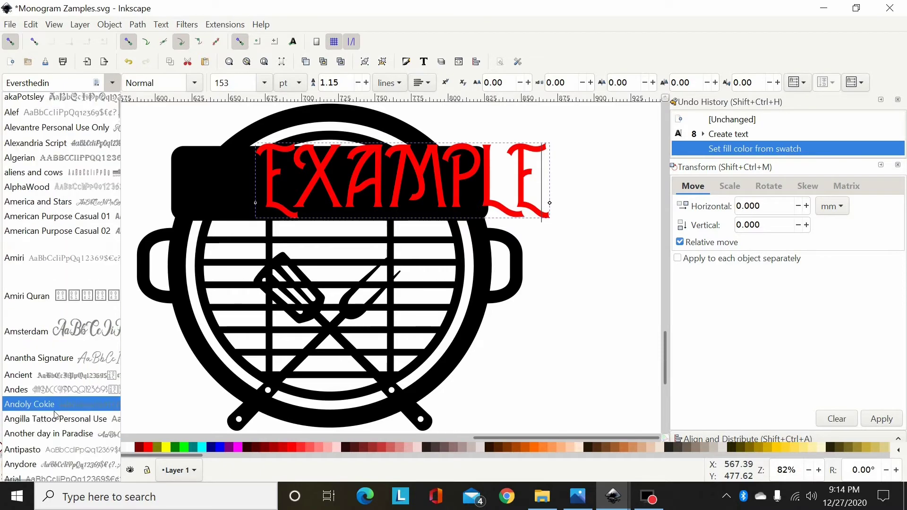
{"action": "scroll", "coordinate": [50, 425], "scroll_direction": "down", "scroll_amount": 1}
{"action": "left_click", "coordinate": [44, 436]}
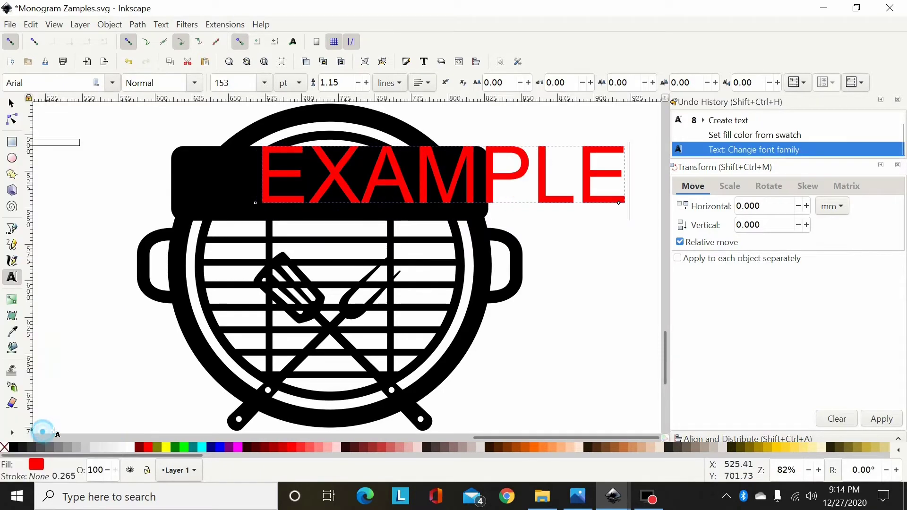
Move the EXAMPLE text onto the banner and scale it down to fit.
{"action": "left_click", "coordinate": [10, 103]}
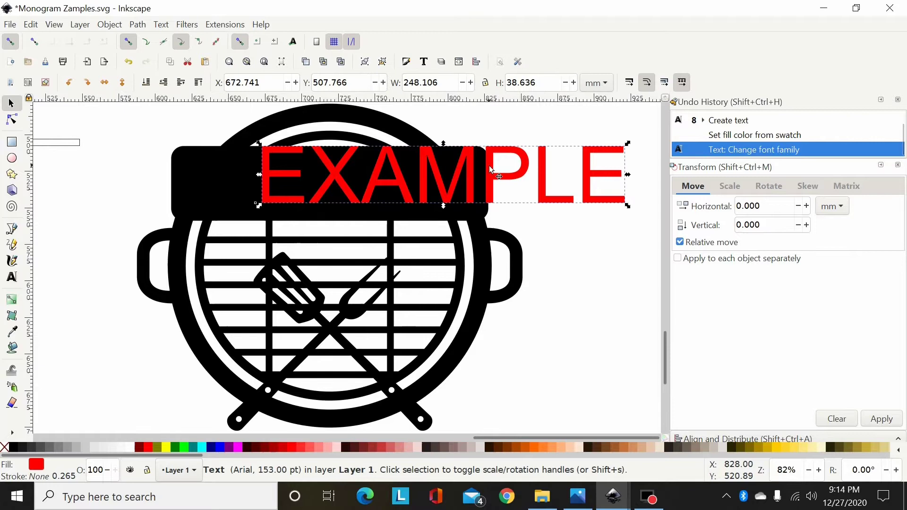
{"action": "left_click_drag", "start_coordinate": [431, 149], "coordinate": [389, 154]}
{"action": "left_click_drag", "start_coordinate": [585, 149], "coordinate": [509, 169]}
{"action": "left_click_drag", "start_coordinate": [479, 197], "coordinate": [446, 185]}
Centre the text horizontally on the grill shape with Align and Distribute.
{"action": "scroll", "coordinate": [378, 190], "scroll_direction": "up", "scroll_amount": 1}
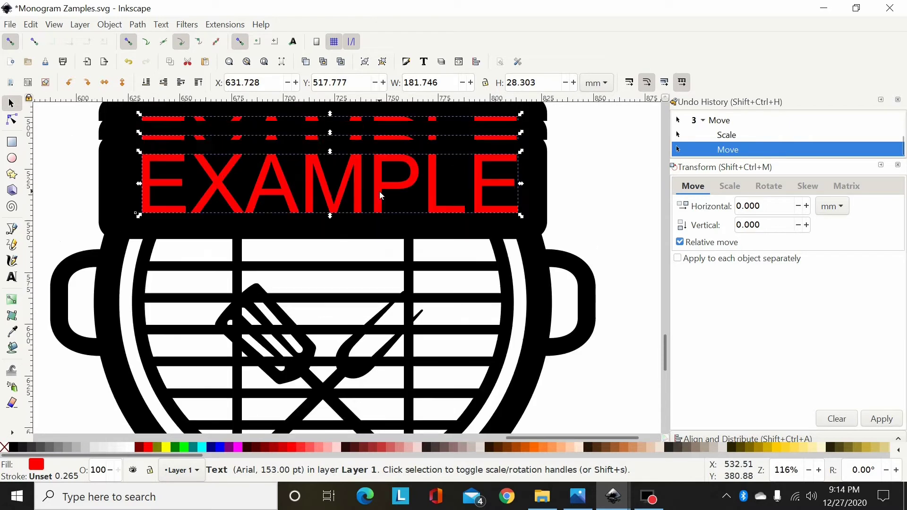
{"action": "left_click", "coordinate": [284, 228], "text": "shift"}
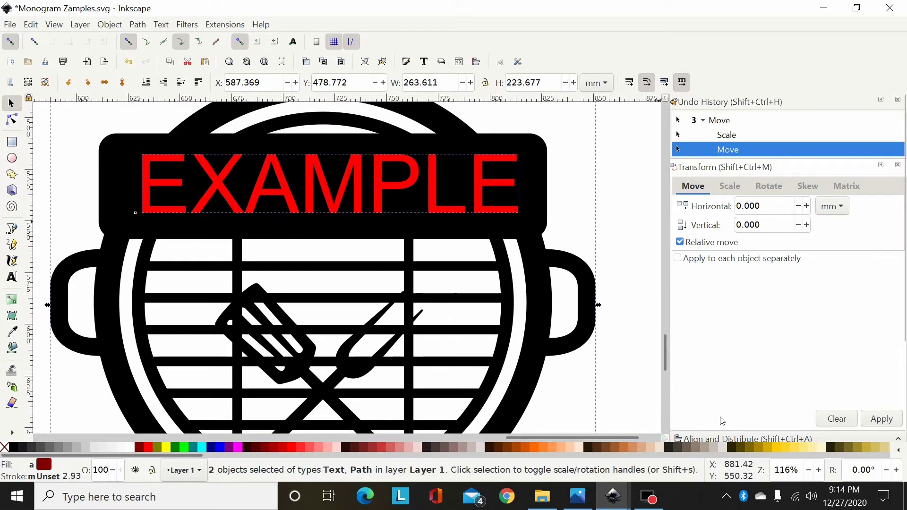
{"action": "left_click", "coordinate": [721, 439]}
{"action": "left_click", "coordinate": [833, 225]}
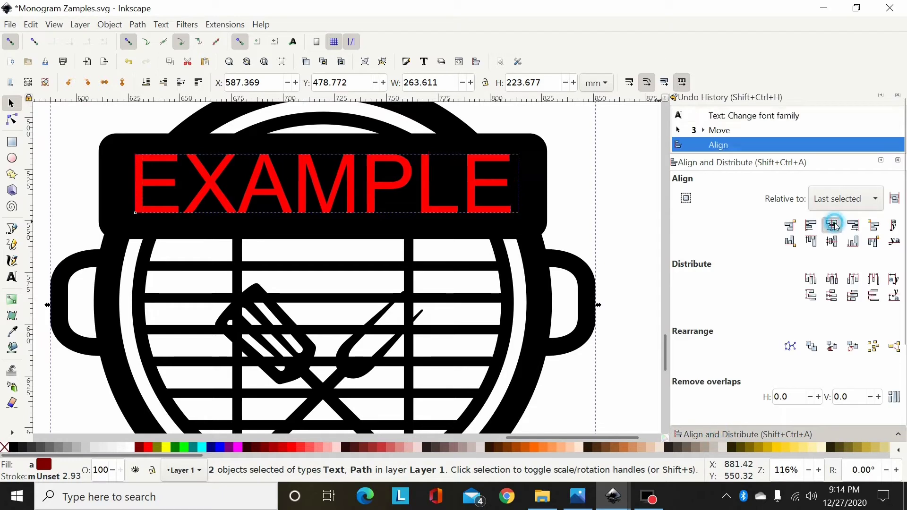
{"action": "left_click", "coordinate": [835, 226]}
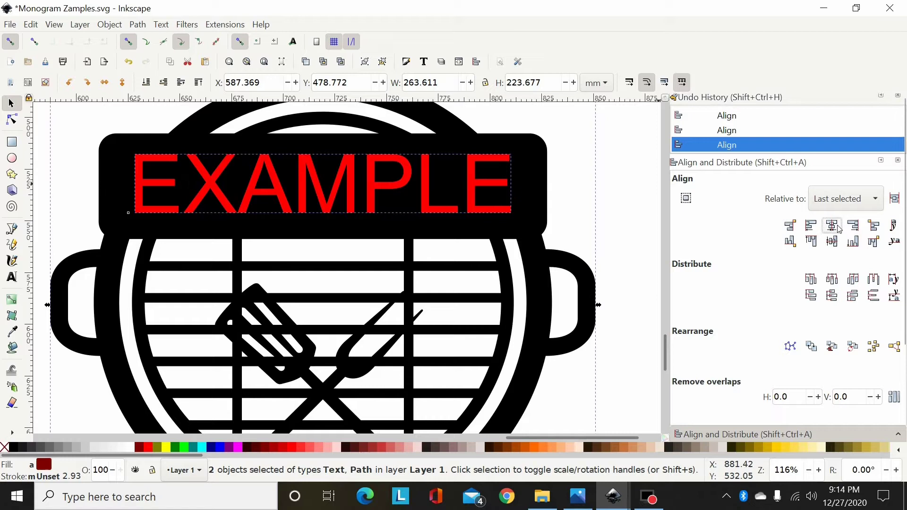
Draw a temporary guide rectangle spanning the banner's full height.
{"action": "left_click", "coordinate": [588, 171]}
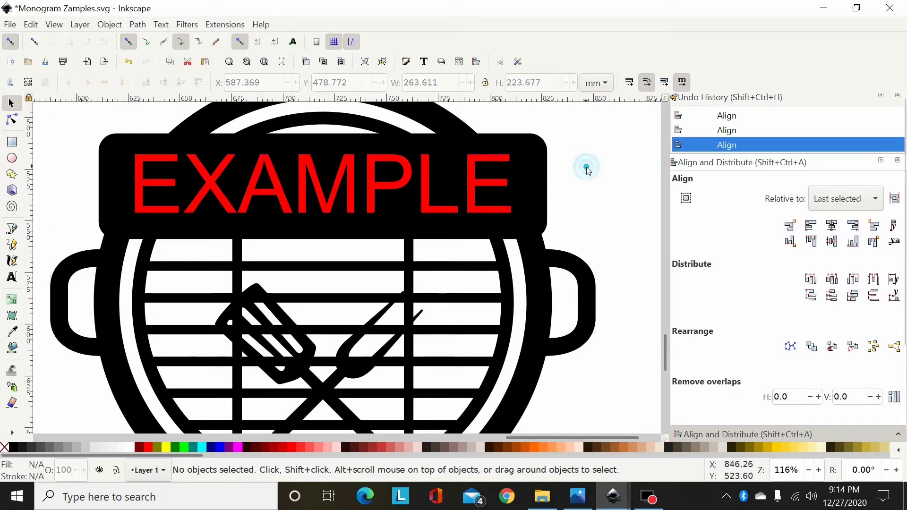
{"action": "key", "text": "plus"}
{"action": "scroll", "coordinate": [578, 172], "scroll_direction": "up", "scroll_amount": 4}
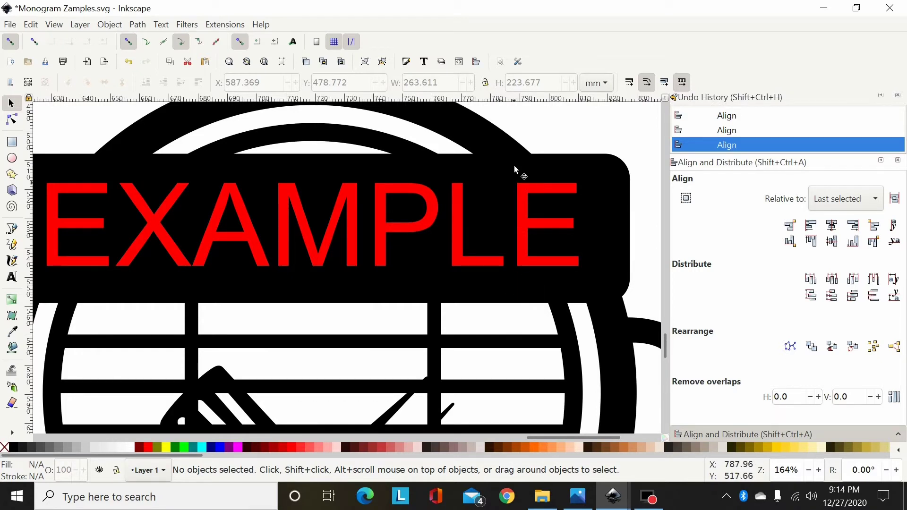
{"action": "left_click", "coordinate": [14, 143]}
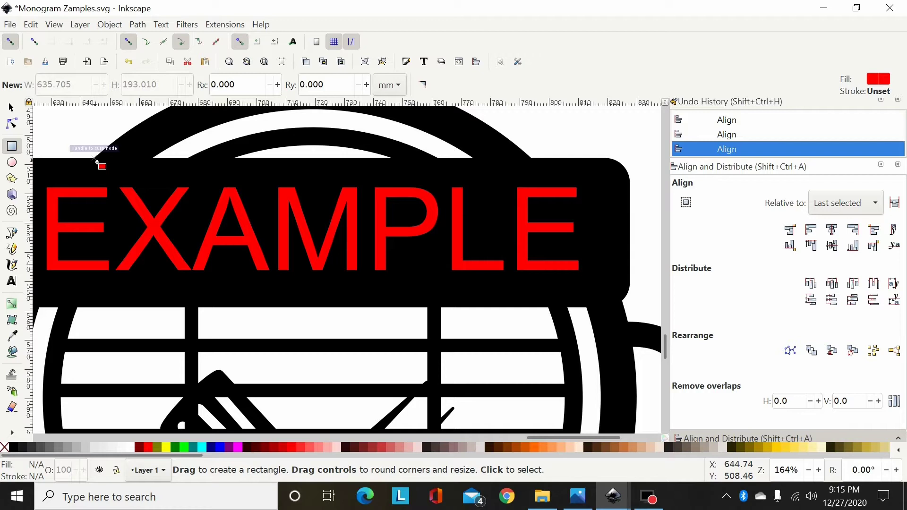
{"action": "left_click_drag", "start_coordinate": [97, 163], "coordinate": [188, 311]}
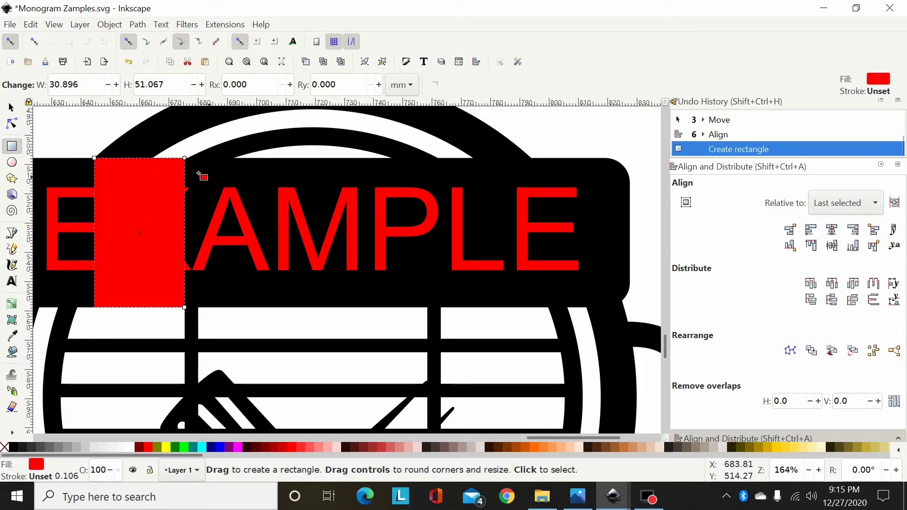
Centre the EXAMPLE text vertically on the guide rectangle.
{"action": "left_click", "coordinate": [11, 108]}
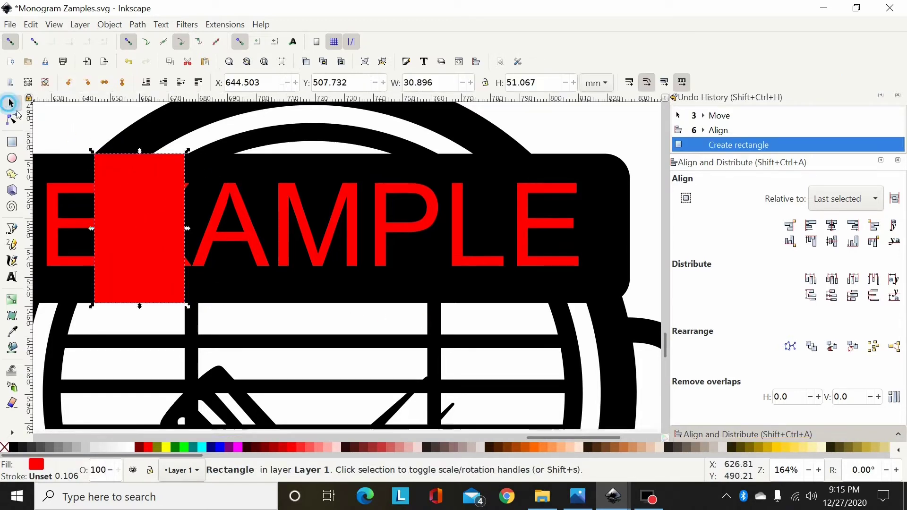
{"action": "left_click", "coordinate": [228, 196]}
{"action": "left_click", "coordinate": [158, 167], "text": "shift"}
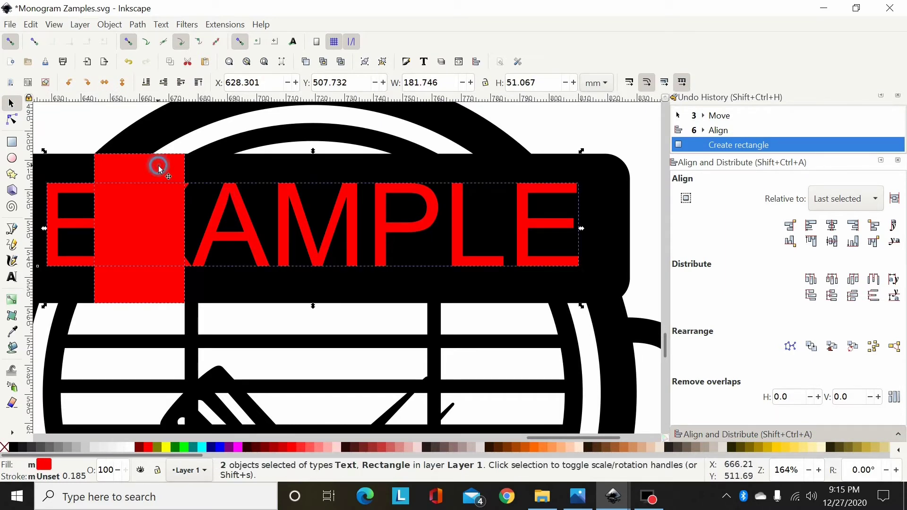
{"action": "left_click", "coordinate": [833, 242]}
{"action": "left_click", "coordinate": [832, 243]}
{"action": "left_click", "coordinate": [832, 243]}
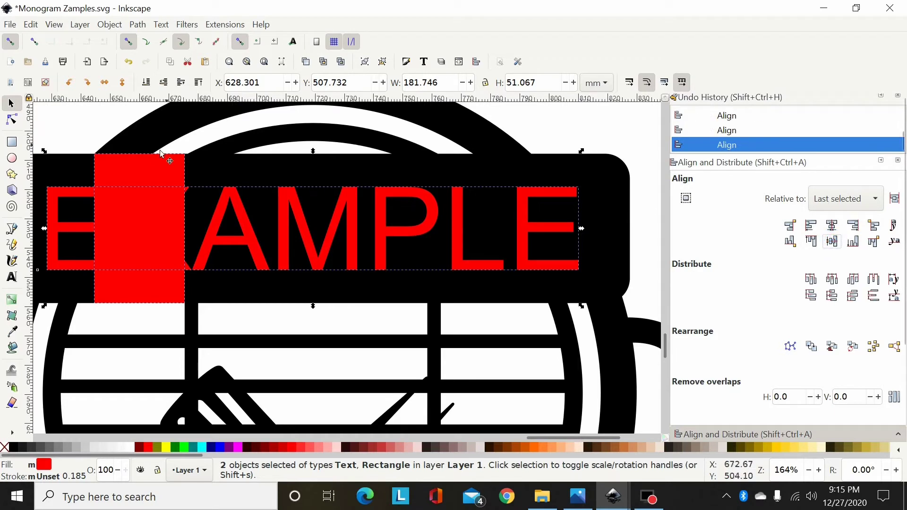
Delete the red guide rectangle.
{"action": "left_click", "coordinate": [543, 116]}
{"action": "left_click", "coordinate": [172, 171]}
{"action": "key", "text": "Delete"}
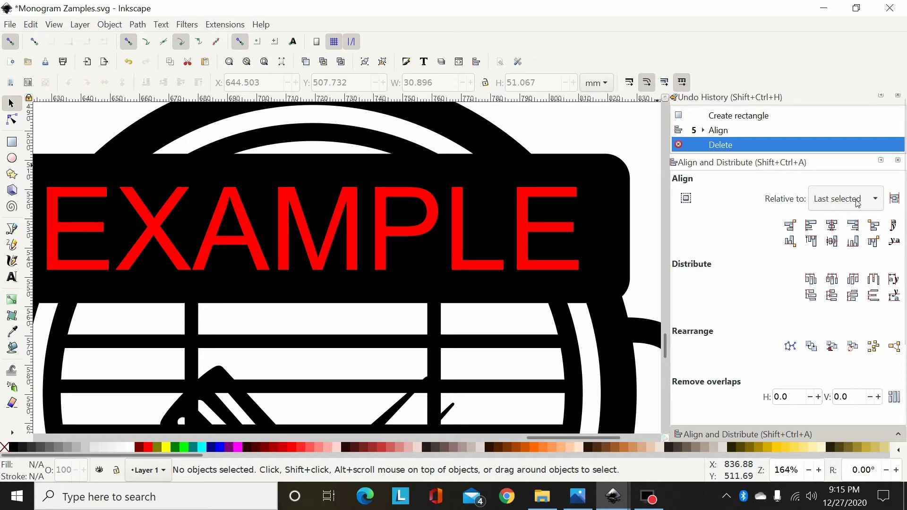
{"action": "key", "text": "minus"}
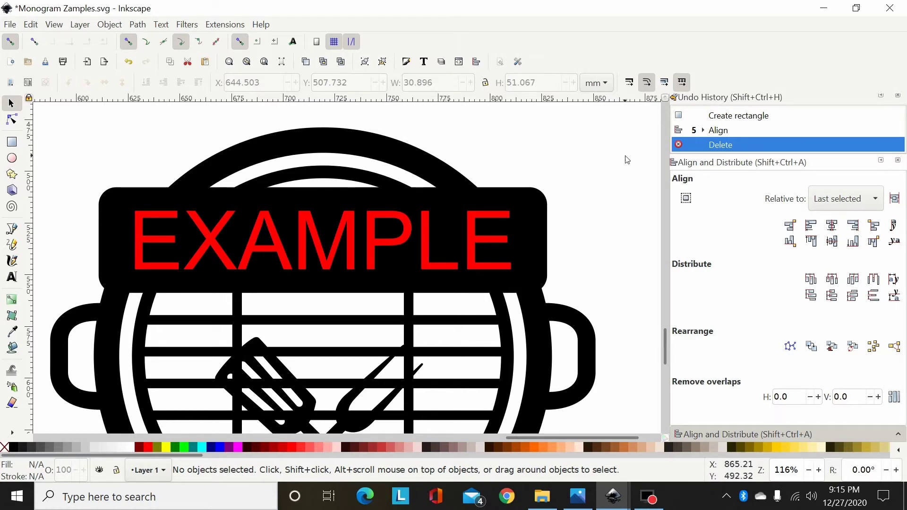
Convert the EXAMPLE text into letter outlines with Path > Object to Path.
{"action": "key", "text": "minus"}
{"action": "key", "text": "plus"}
{"action": "key", "text": "plus"}
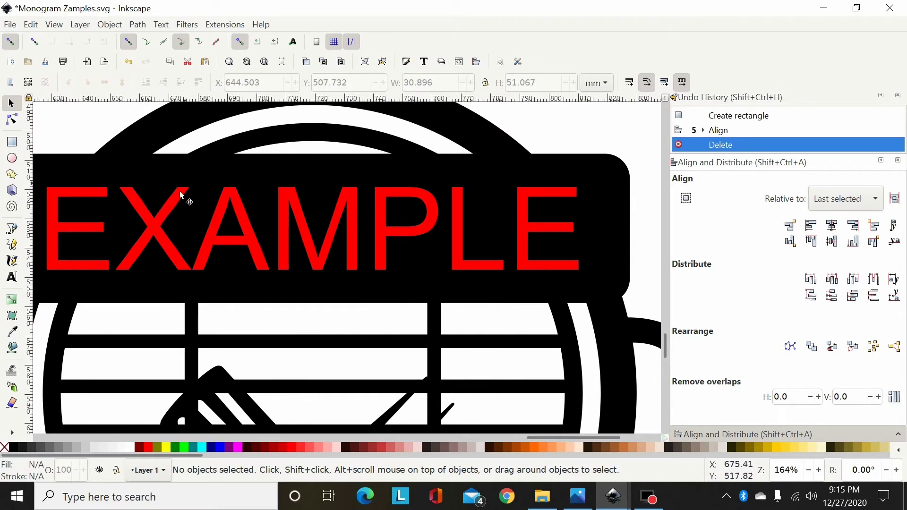
{"action": "left_click", "coordinate": [217, 163]}
{"action": "left_click", "coordinate": [174, 200]}
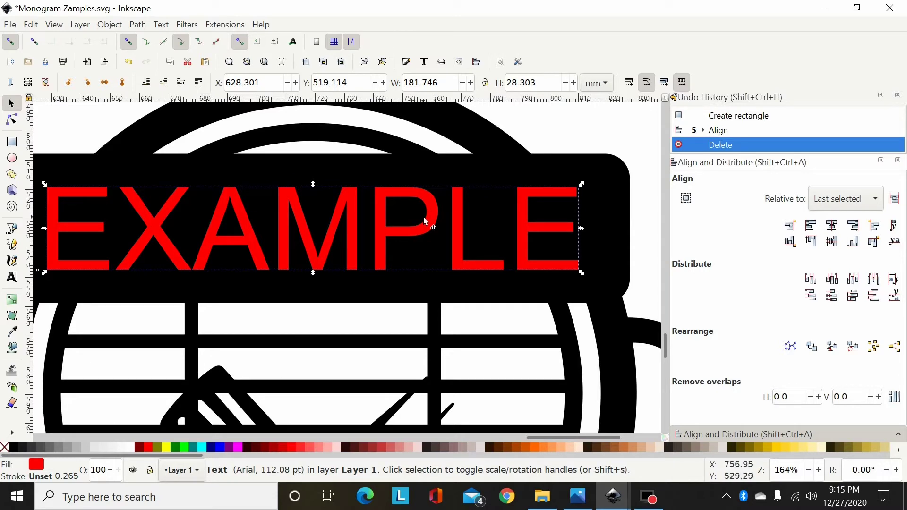
{"action": "left_click", "coordinate": [137, 25]}
{"action": "left_click", "coordinate": [146, 37]}
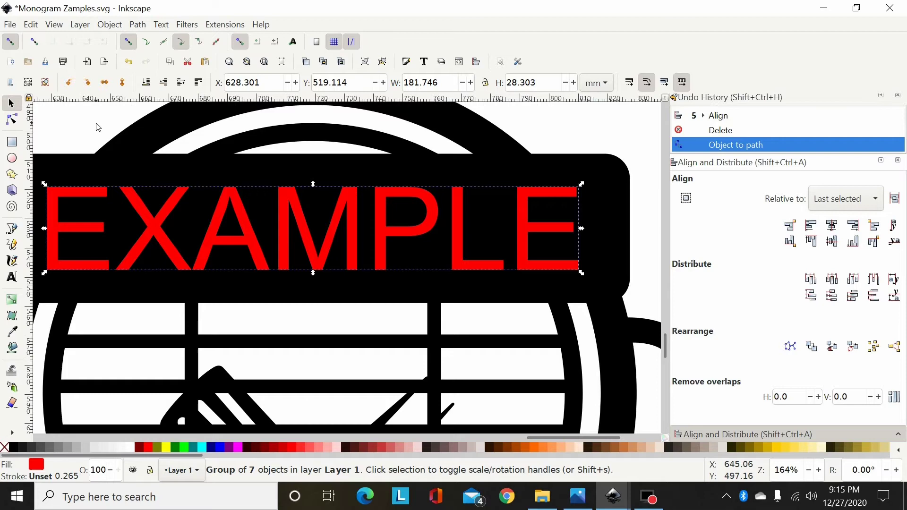
Ungroup the outlines into seven separate letter paths.
{"action": "left_click", "coordinate": [109, 25]}
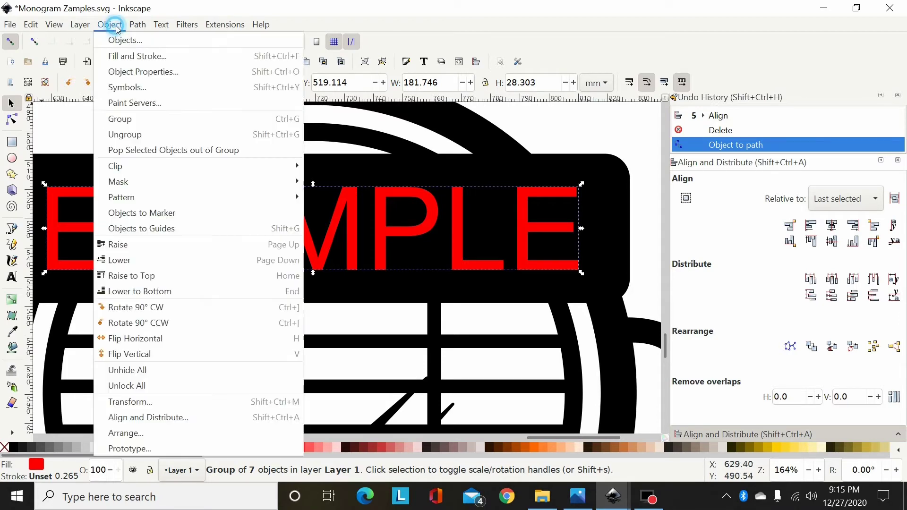
{"action": "left_click", "coordinate": [131, 134]}
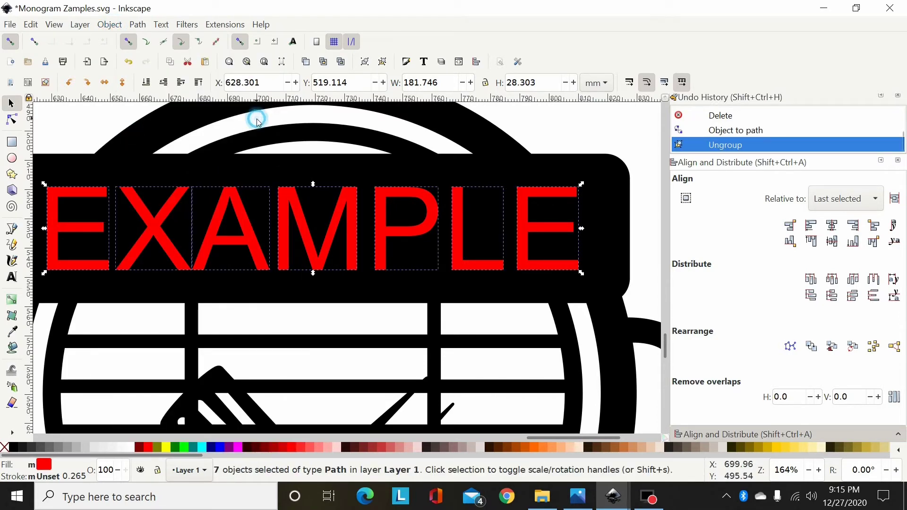
{"action": "left_click", "coordinate": [257, 118]}
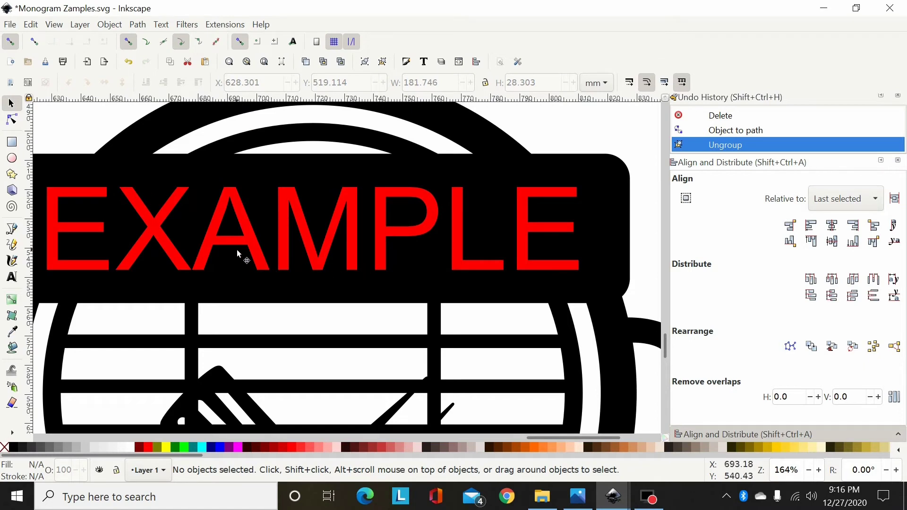
Draw a small red bridge rectangle over the A's crossbar.
{"action": "scroll", "coordinate": [260, 257], "scroll_direction": "up", "scroll_amount": 2}
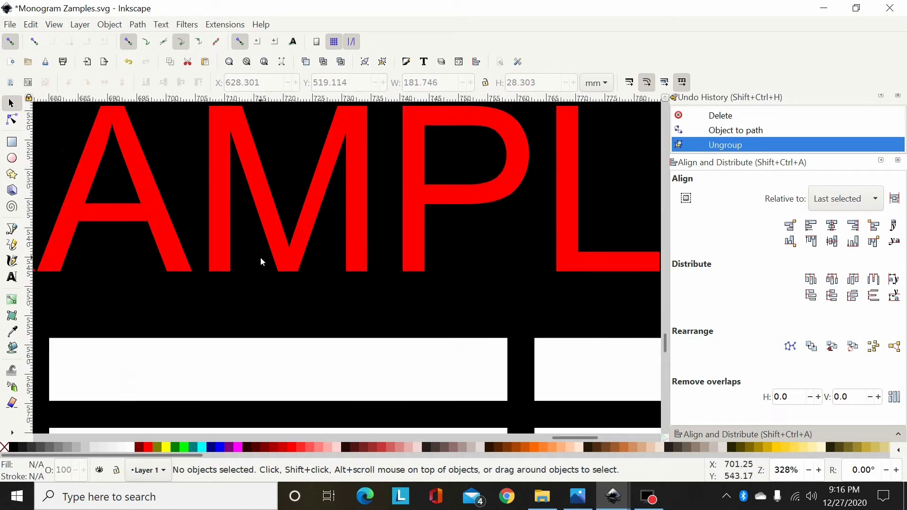
{"action": "scroll", "coordinate": [384, 255], "scroll_direction": "up", "scroll_amount": 1}
{"action": "scroll", "coordinate": [461, 252], "scroll_direction": "up", "scroll_amount": 3}
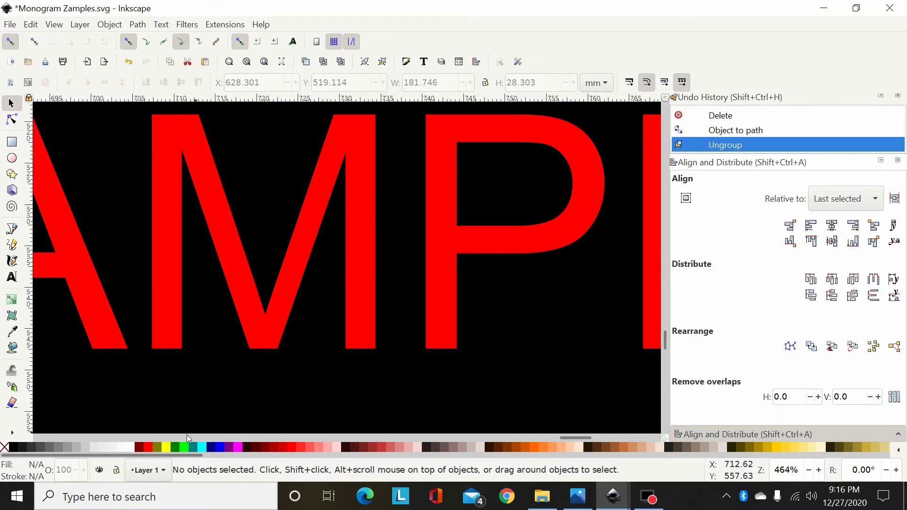
{"action": "scroll", "coordinate": [573, 439], "scroll_direction": "left", "scroll_amount": 10}
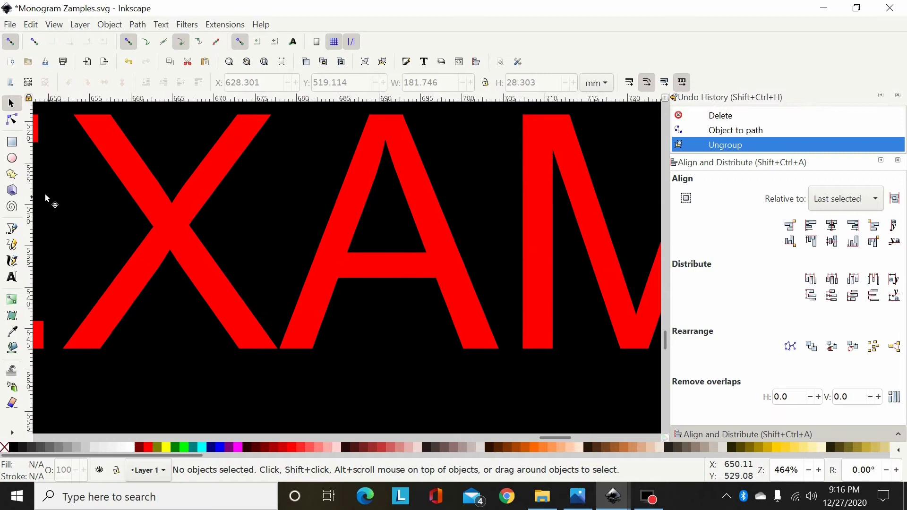
{"action": "left_click", "coordinate": [12, 141]}
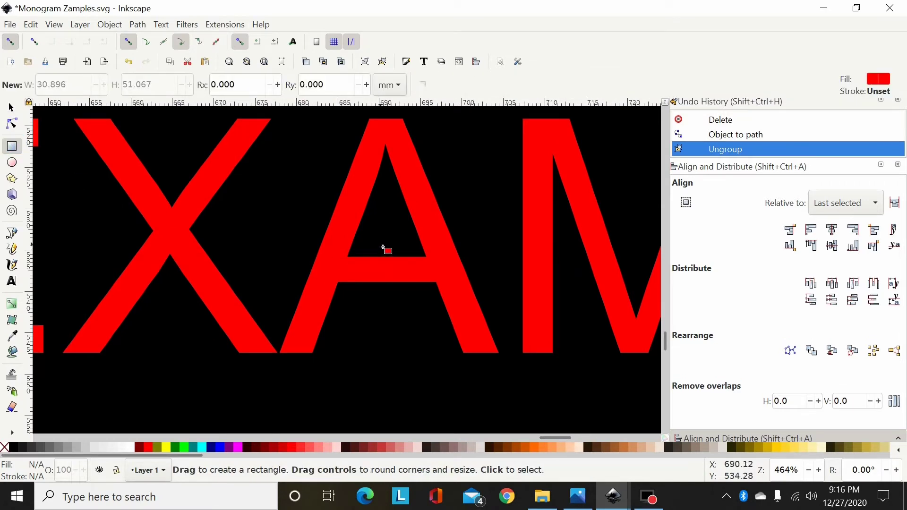
{"action": "left_click_drag", "start_coordinate": [380, 244], "coordinate": [400, 306]}
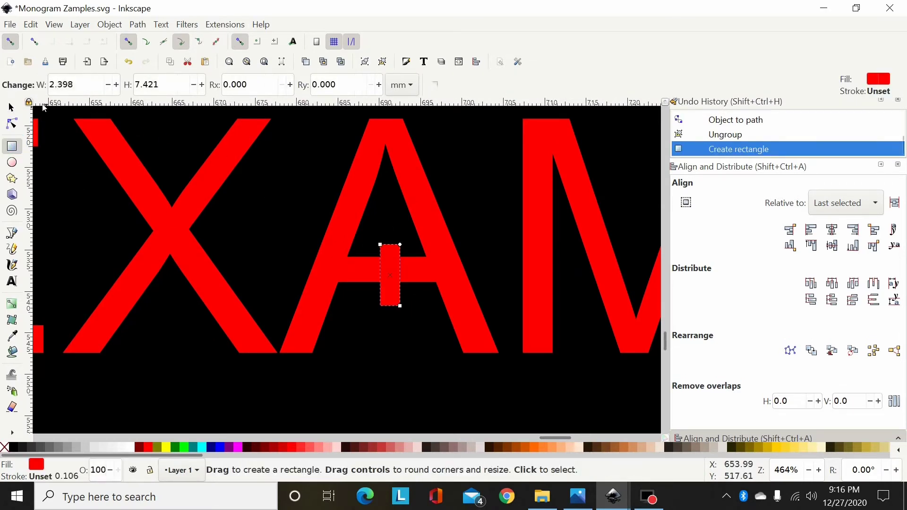
Centre the bridge rectangle horizontally on the letter A.
{"action": "left_click", "coordinate": [11, 107]}
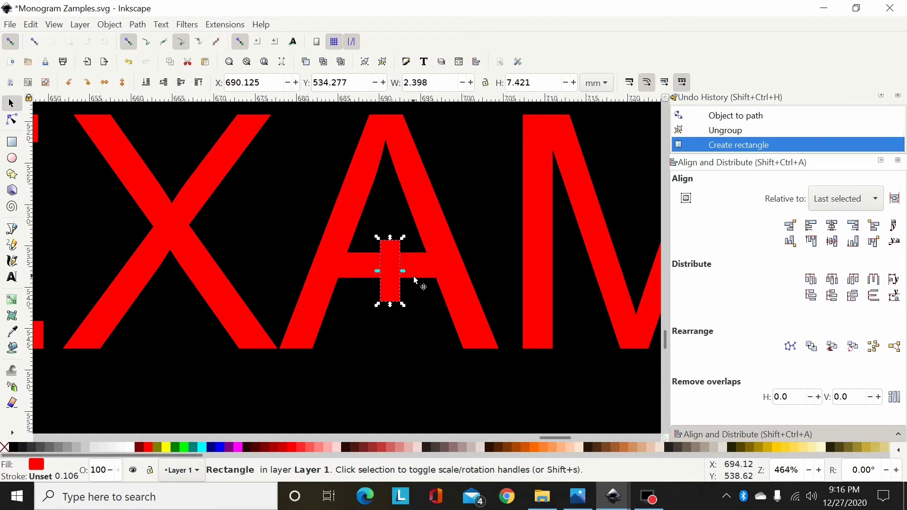
{"action": "key", "text": "minus"}
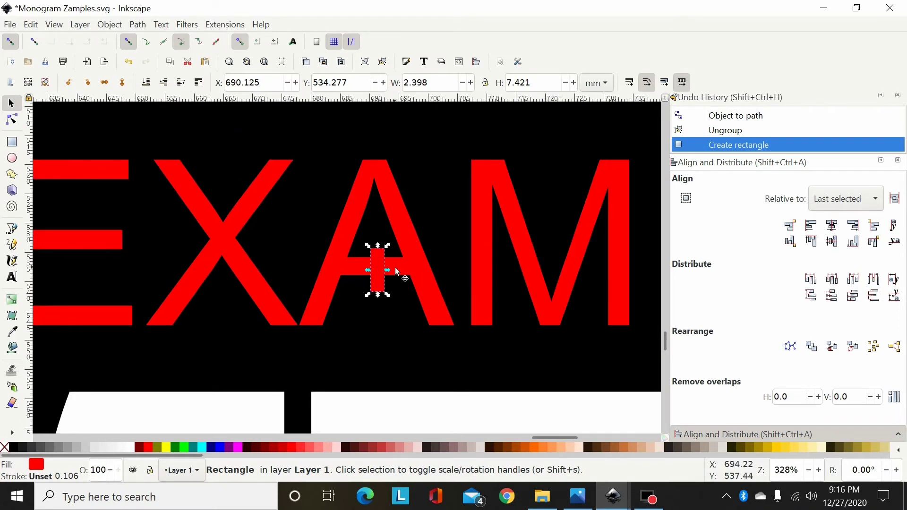
{"action": "key", "text": "shift"}
{"action": "left_click", "coordinate": [416, 255], "text": "shift"}
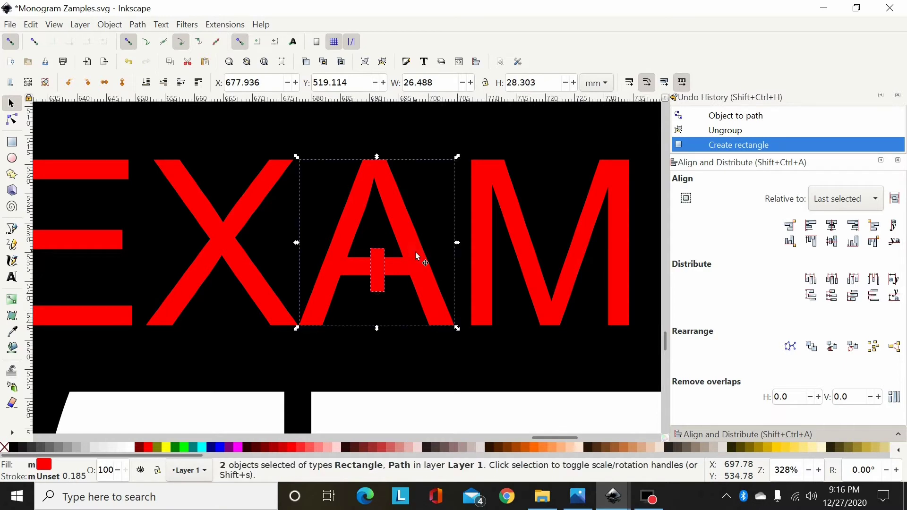
{"action": "left_click", "coordinate": [832, 225]}
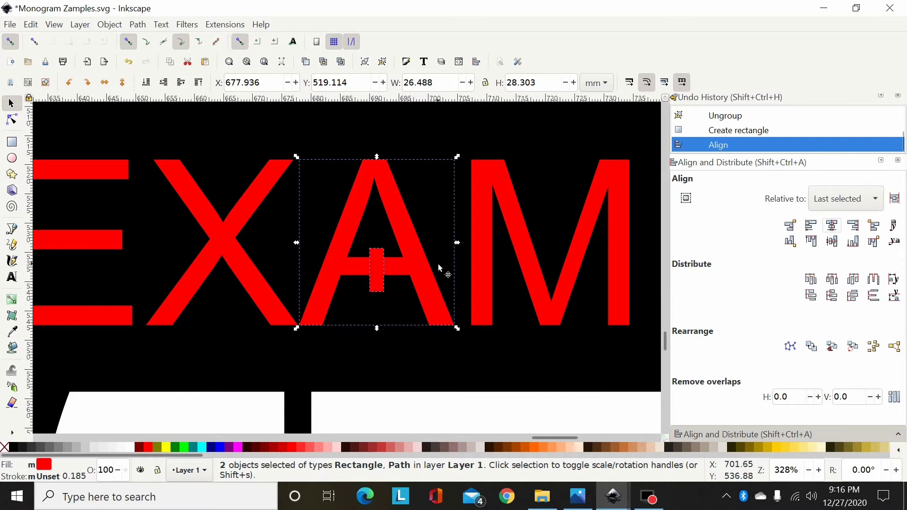
Duplicate the bridge rectangle and position the copy across the P's bowl.
{"action": "left_click", "coordinate": [418, 310]}
{"action": "left_click", "coordinate": [381, 288]}
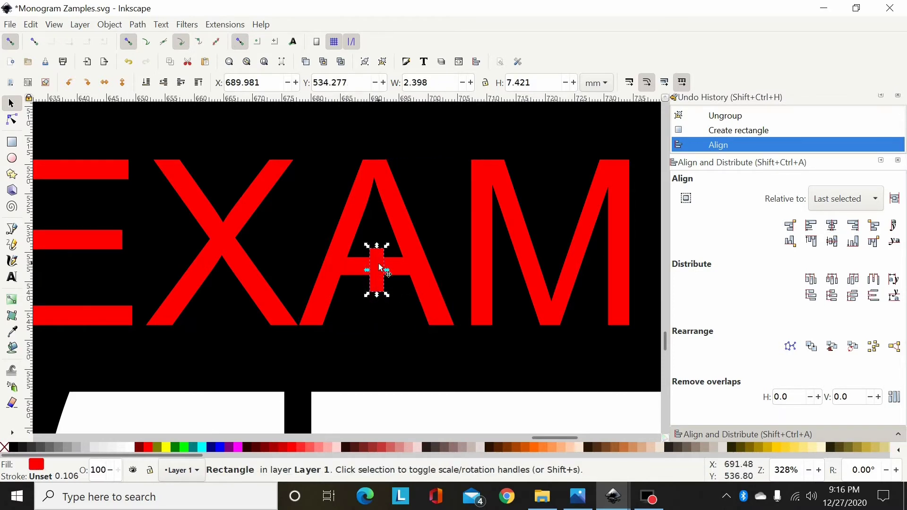
{"action": "key", "text": "ctrl+d"}
{"action": "left_click_drag", "start_coordinate": [381, 267], "coordinate": [374, 250]}
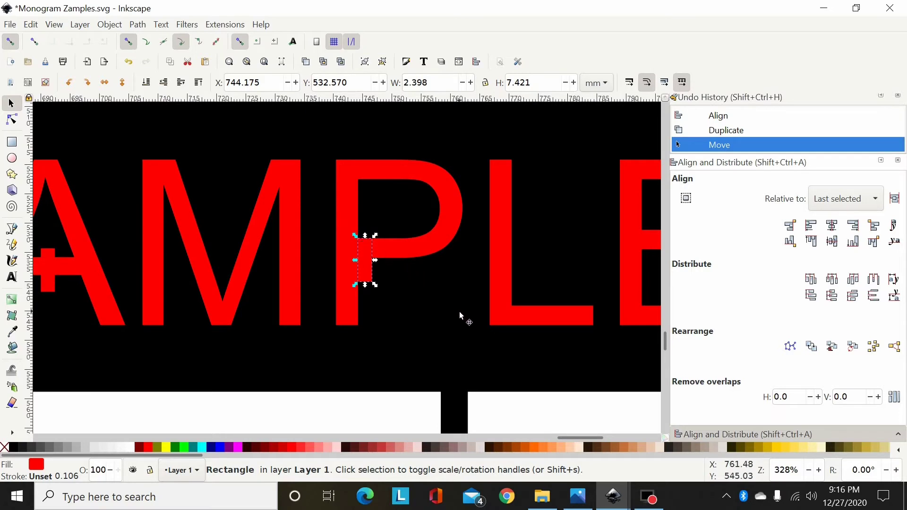
{"action": "key", "text": "Up"}
{"action": "key", "text": "Up"}
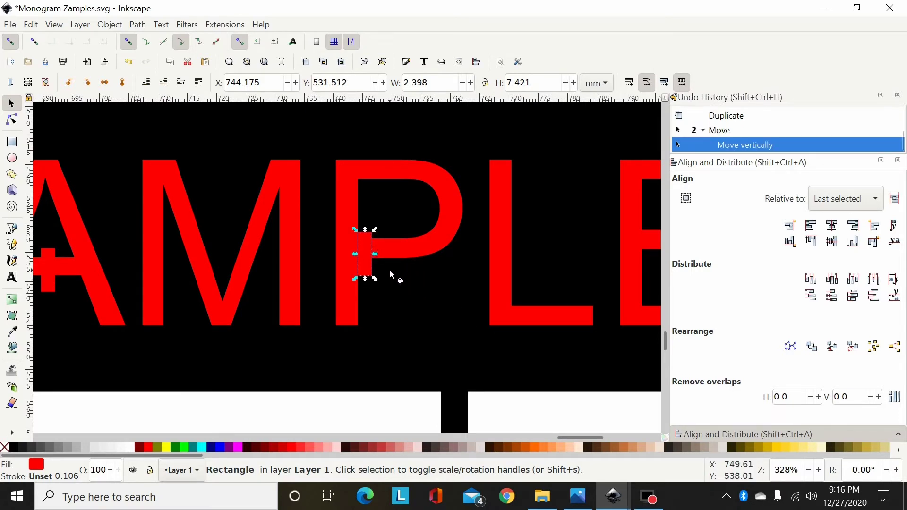
{"action": "key", "text": "minus"}
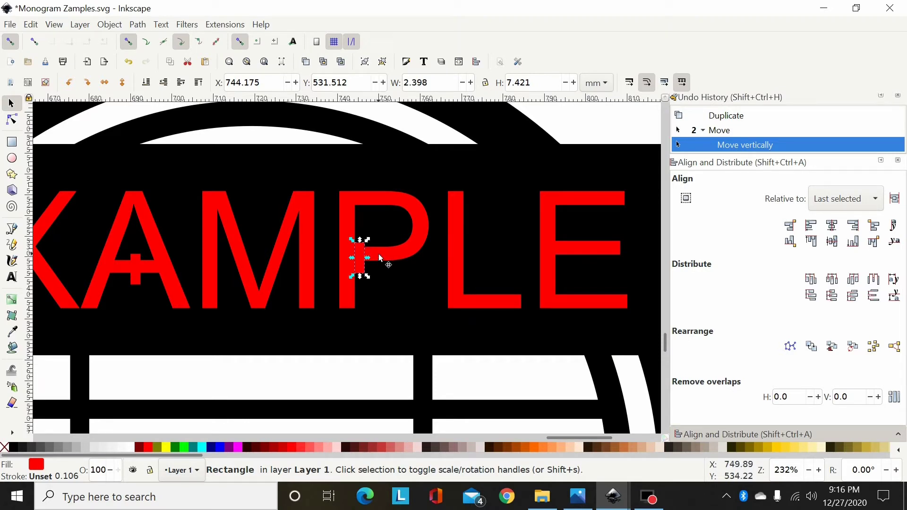
Subtract the bridge rectangle from the P with Path > Difference.
{"action": "key", "text": "shift"}
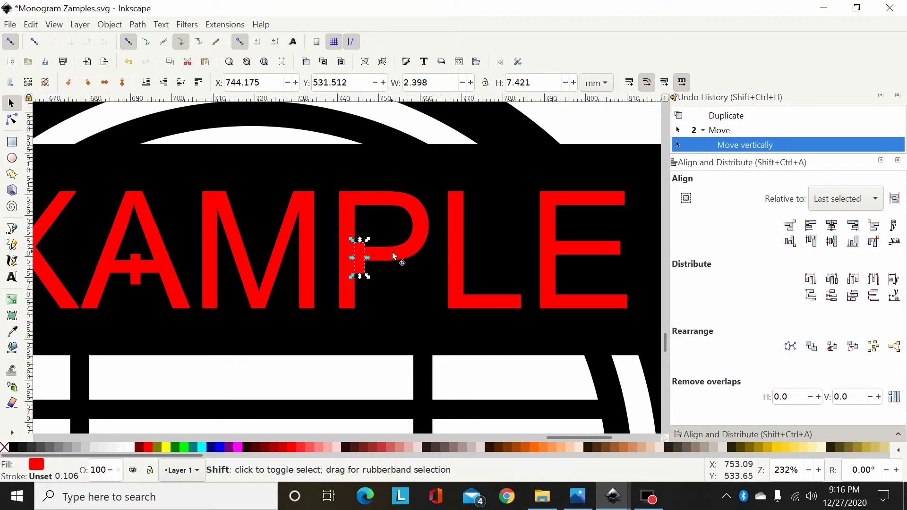
{"action": "left_click", "coordinate": [392, 253], "text": "shift"}
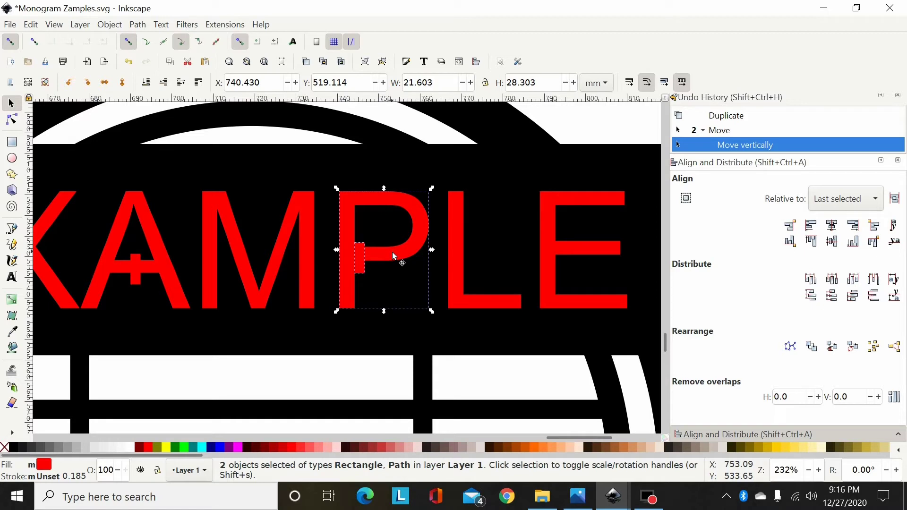
{"action": "left_click", "coordinate": [138, 25]}
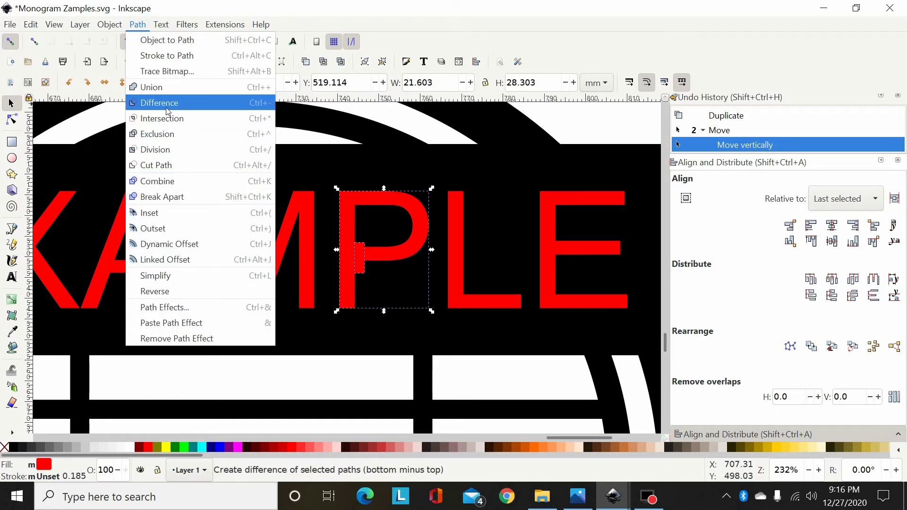
{"action": "left_click", "coordinate": [161, 104]}
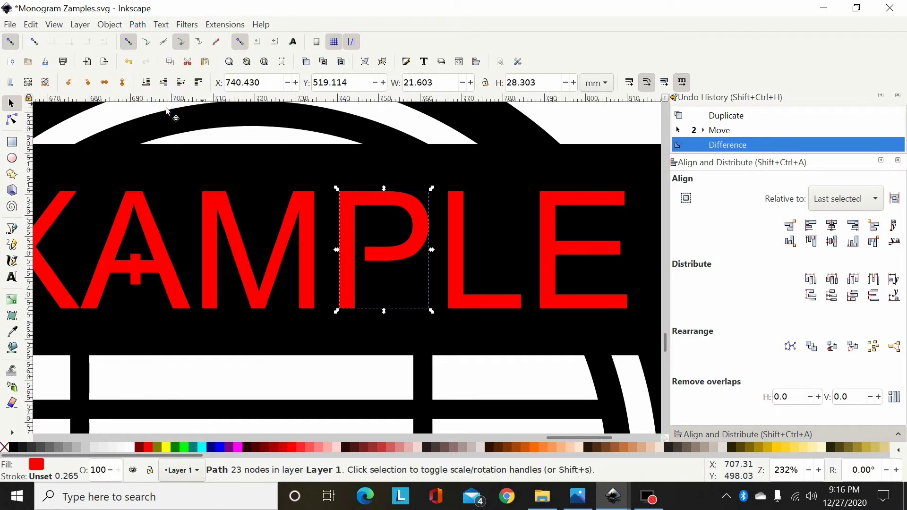
Subtract the other bridge rectangle from the A with Path > Difference.
{"action": "left_click", "coordinate": [136, 281]}
{"action": "left_click", "coordinate": [165, 269], "text": "shift"}
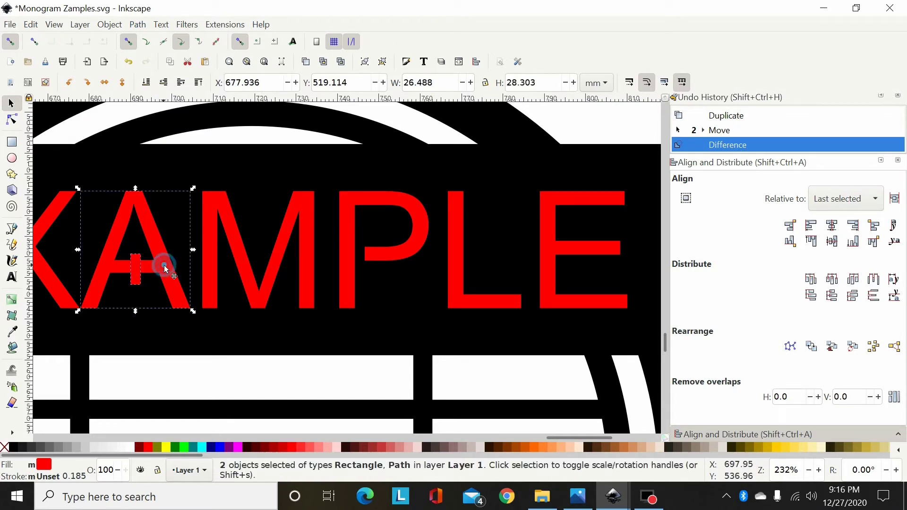
{"action": "left_click", "coordinate": [138, 26]}
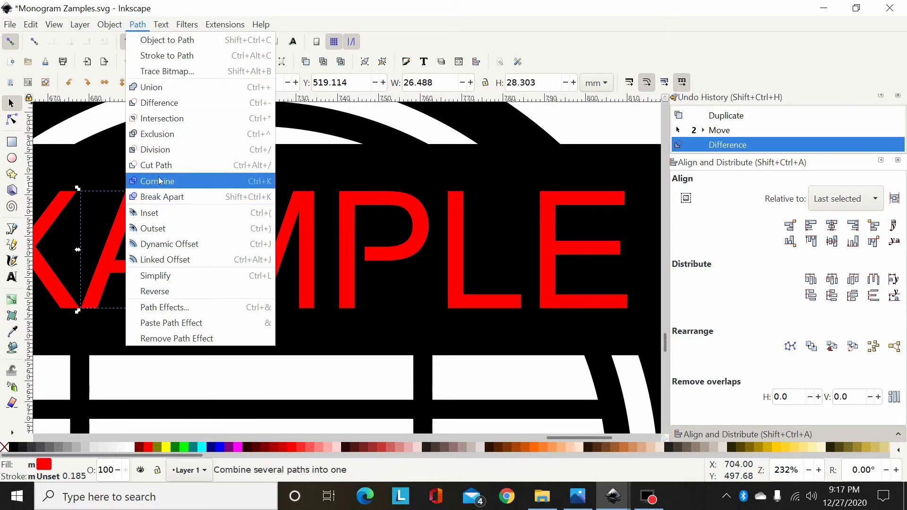
{"action": "left_click", "coordinate": [160, 102]}
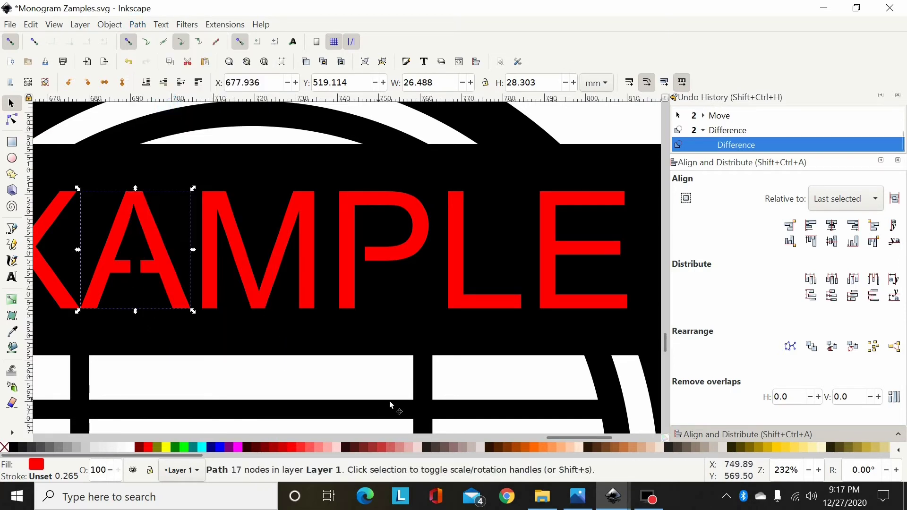
{"action": "left_click_drag", "start_coordinate": [576, 440], "coordinate": [563, 437]}
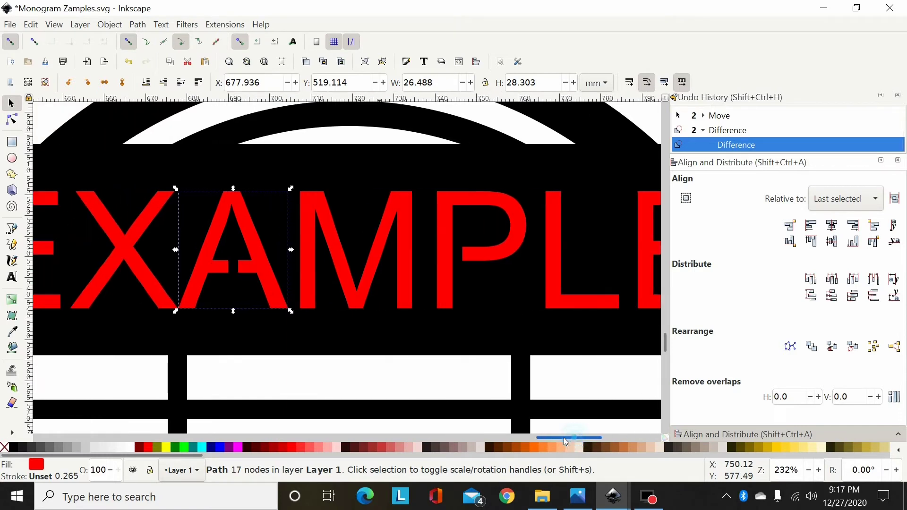
{"action": "key", "text": "minus"}
{"action": "key", "text": "minus"}
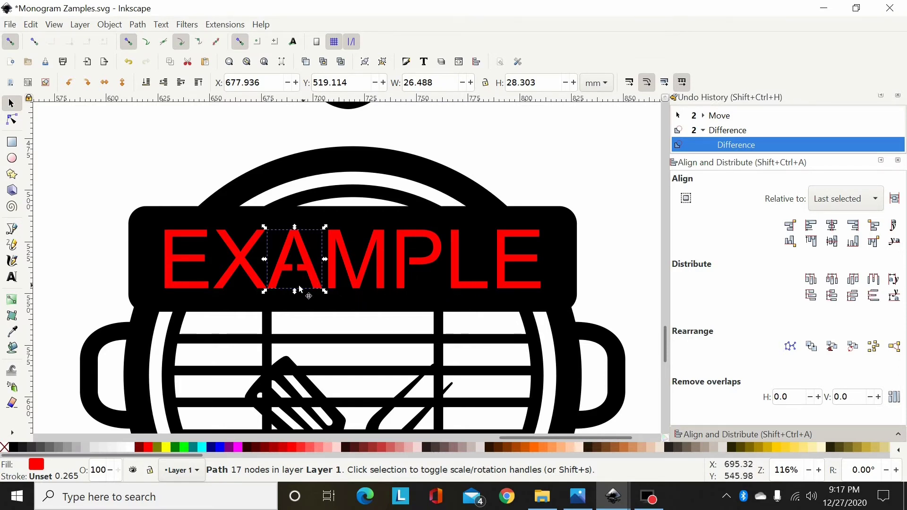
{"action": "key", "text": "plus"}
{"action": "key", "text": "plus"}
{"action": "key", "text": "plus"}
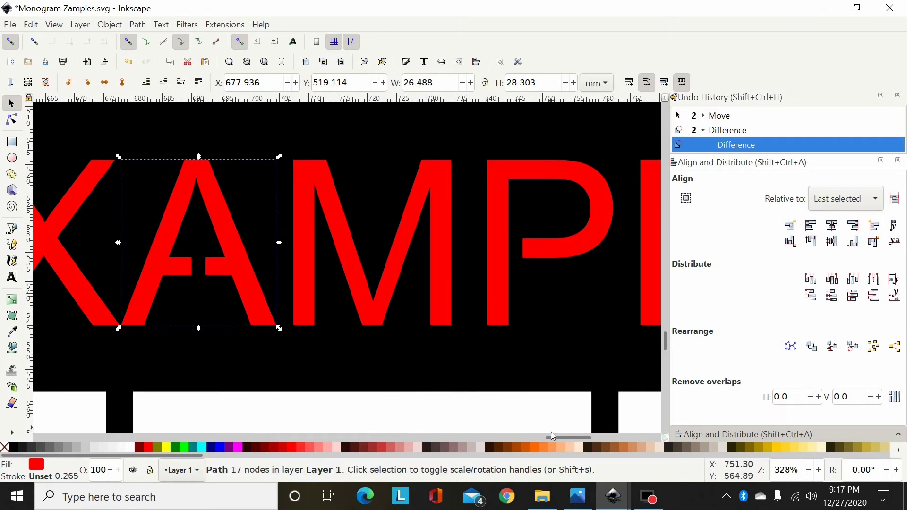
{"action": "left_click_drag", "start_coordinate": [555, 440], "coordinate": [543, 437]}
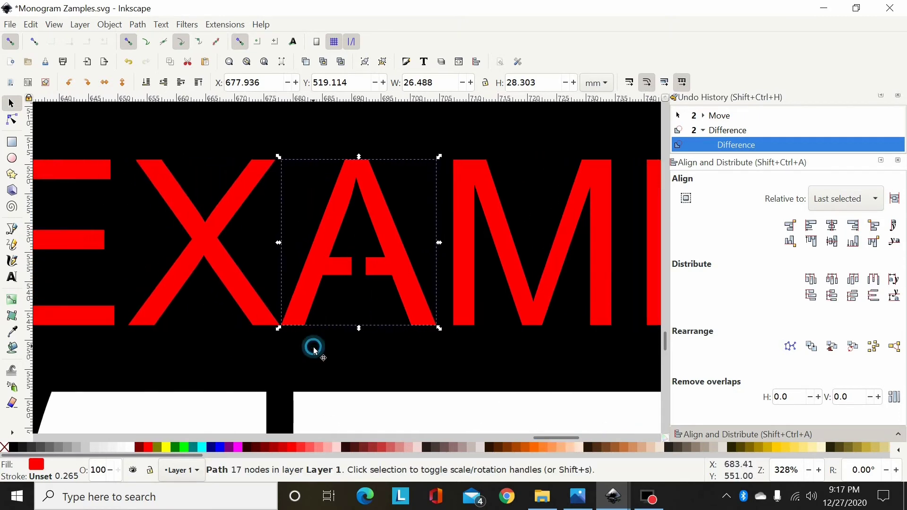
{"action": "left_click", "coordinate": [313, 346]}
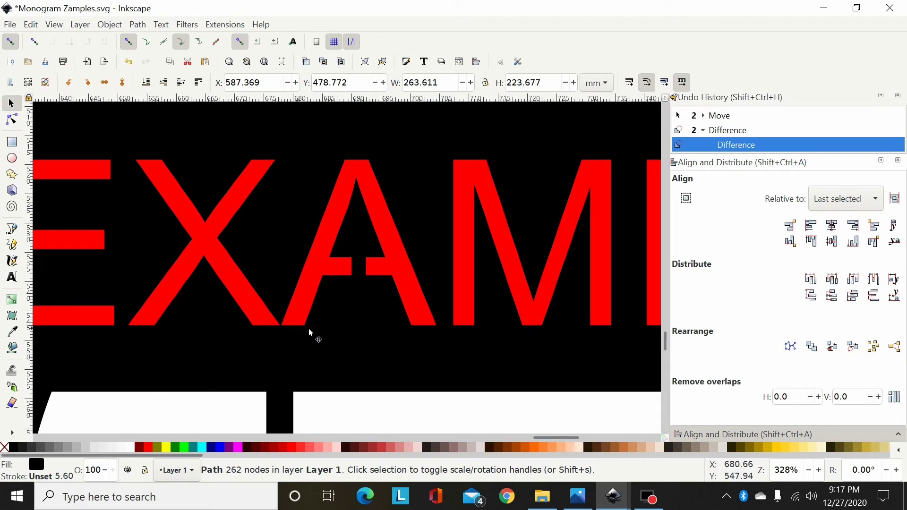
{"action": "key", "text": "minus"}
{"action": "key", "text": "minus"}
{"action": "key", "text": "minus"}
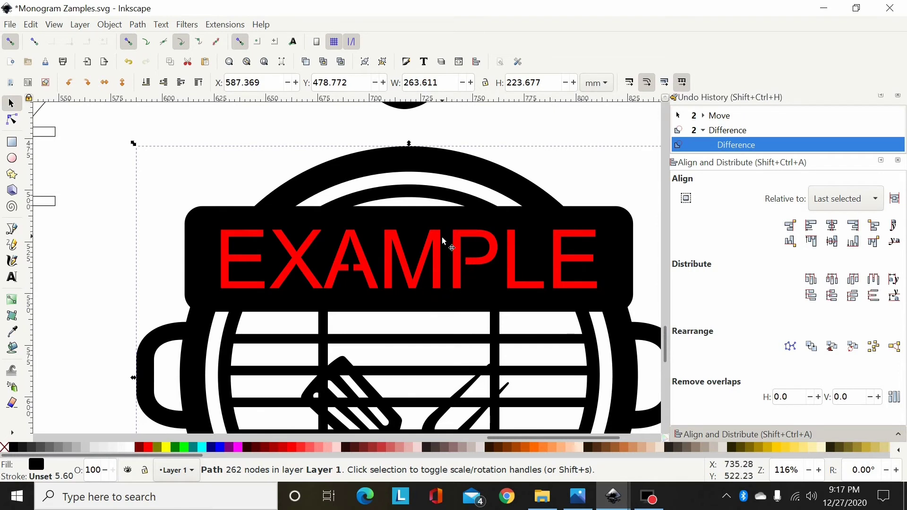
Try equalising the gaps between all seven letters, then undo the scrambled result.
{"action": "left_click", "coordinate": [259, 261], "text": "shift"}
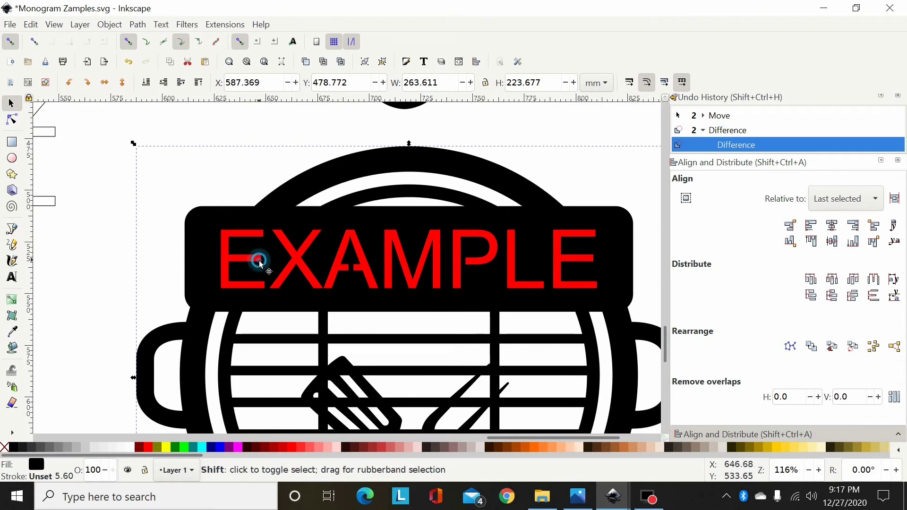
{"action": "left_click", "coordinate": [295, 259], "text": "shift"}
{"action": "left_click", "coordinate": [344, 255], "text": "shift"}
{"action": "left_click", "coordinate": [402, 255], "text": "shift"}
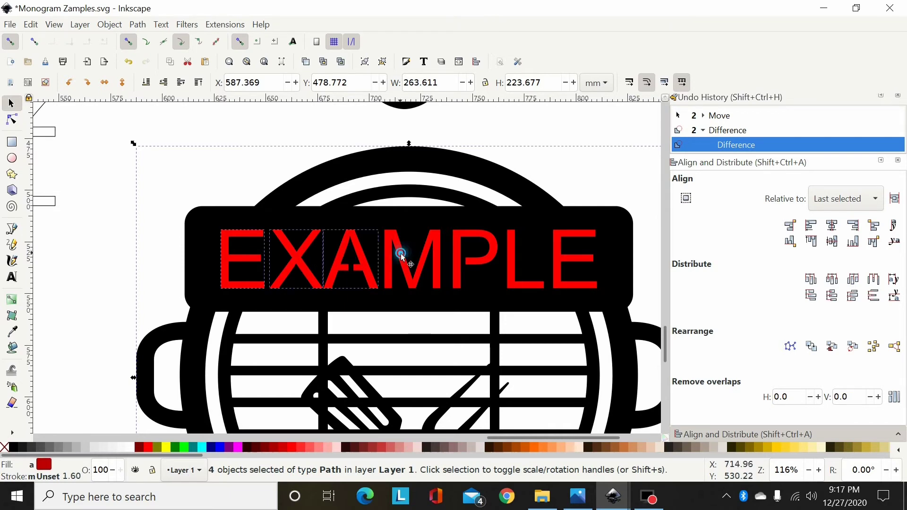
{"action": "left_click", "coordinate": [455, 256], "text": "shift"}
{"action": "left_click", "coordinate": [511, 253], "text": "shift"}
{"action": "left_click", "coordinate": [561, 258], "text": "shift"}
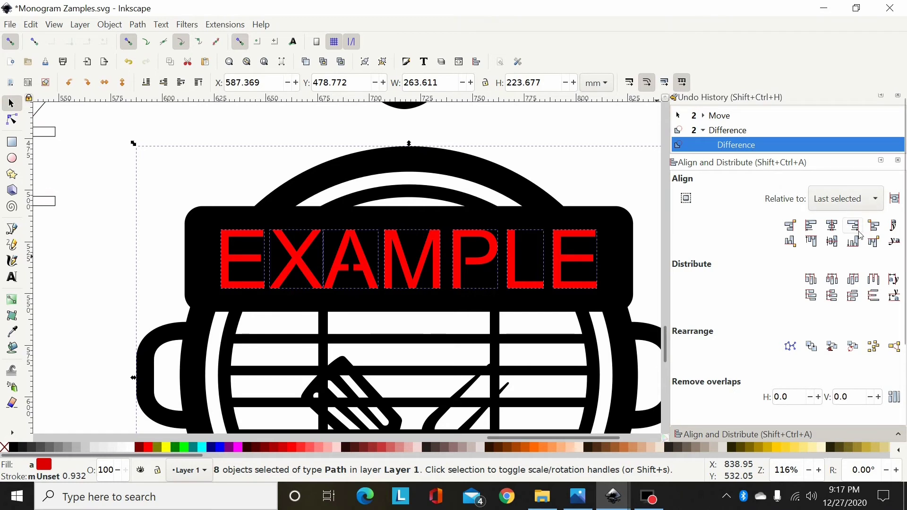
{"action": "scroll", "coordinate": [860, 235], "scroll_direction": "down", "scroll_amount": 2}
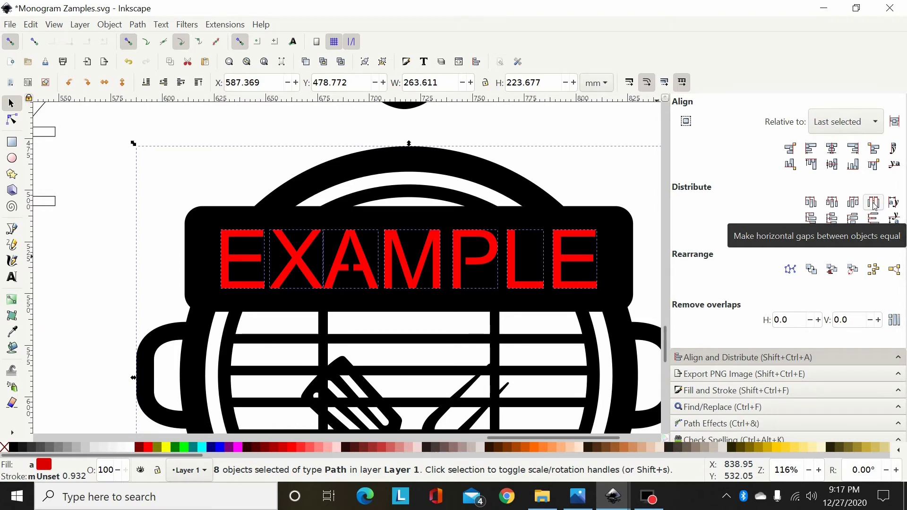
{"action": "left_click", "coordinate": [874, 203]}
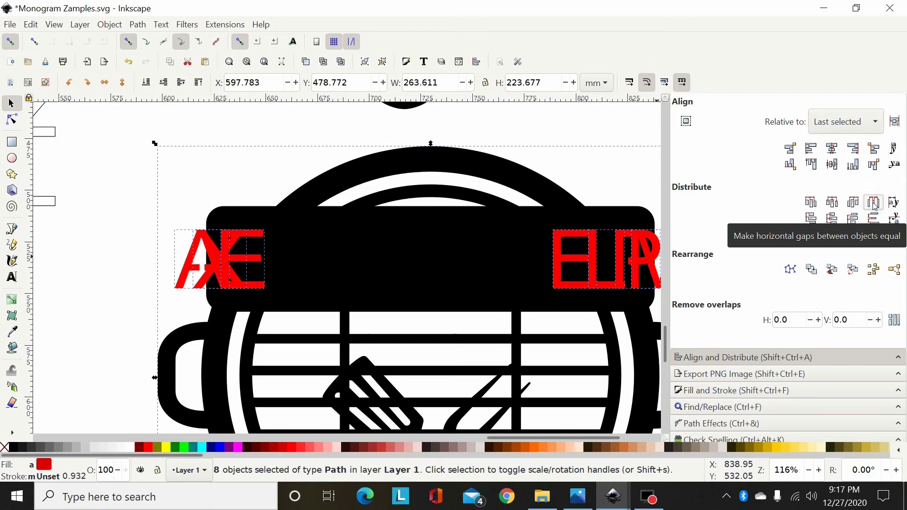
{"action": "key", "text": "ctrl+z"}
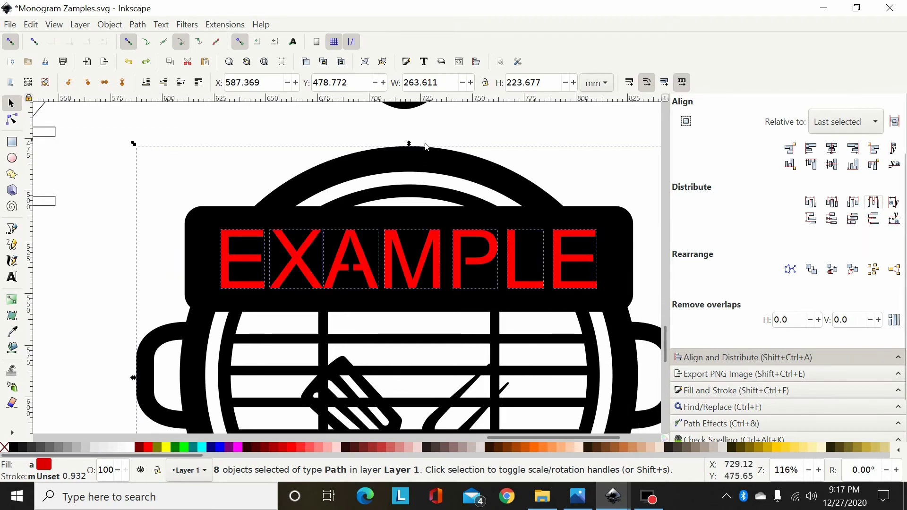
Reselect the letters E through E in order and make their horizontal gaps equal.
{"action": "left_click", "coordinate": [432, 158]}
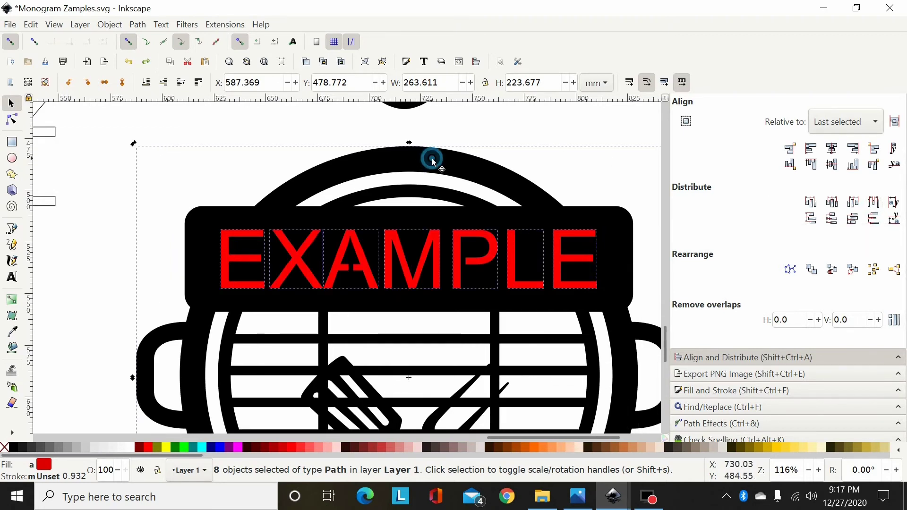
{"action": "left_click", "coordinate": [451, 139]}
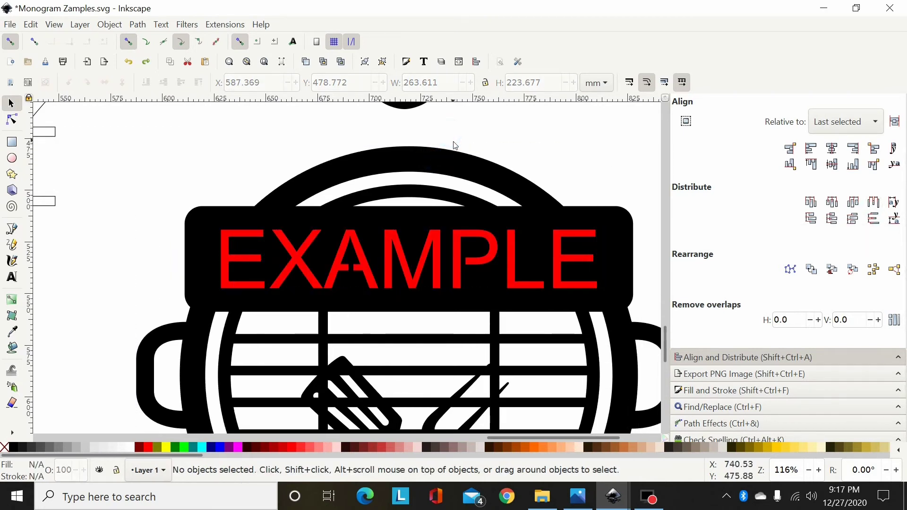
{"action": "left_click", "coordinate": [252, 259]}
{"action": "left_click", "coordinate": [295, 258], "text": "shift"}
{"action": "left_click", "coordinate": [342, 257], "text": "shift"}
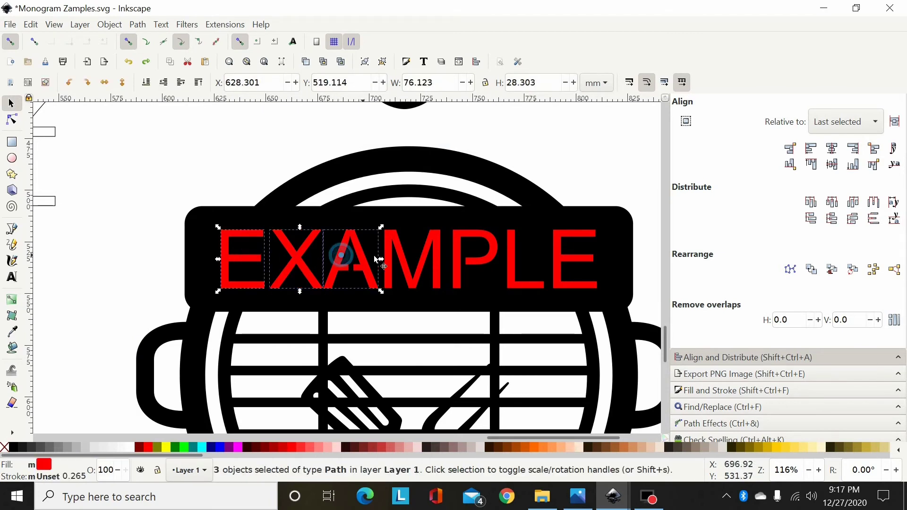
{"action": "left_click", "coordinate": [395, 254], "text": "shift"}
{"action": "left_click", "coordinate": [462, 252], "text": "shift"}
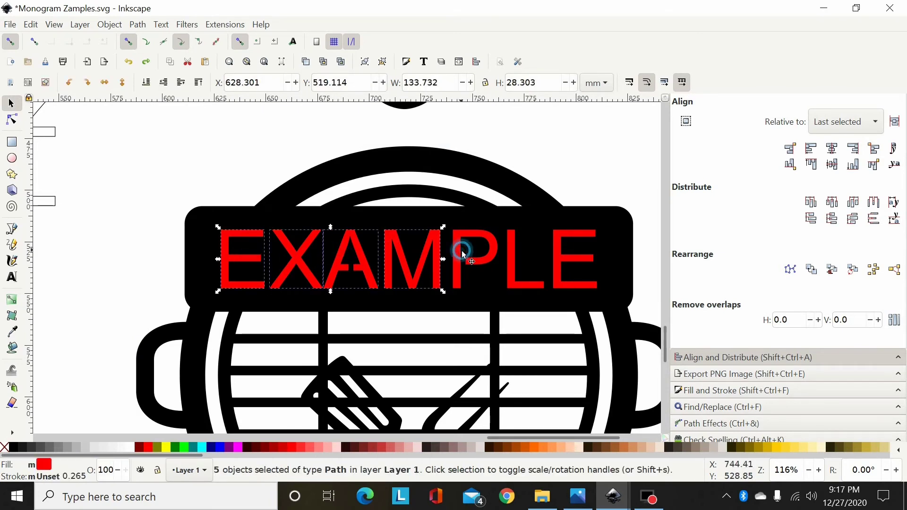
{"action": "left_click", "coordinate": [513, 255], "text": "shift"}
{"action": "left_click", "coordinate": [556, 254], "text": "shift"}
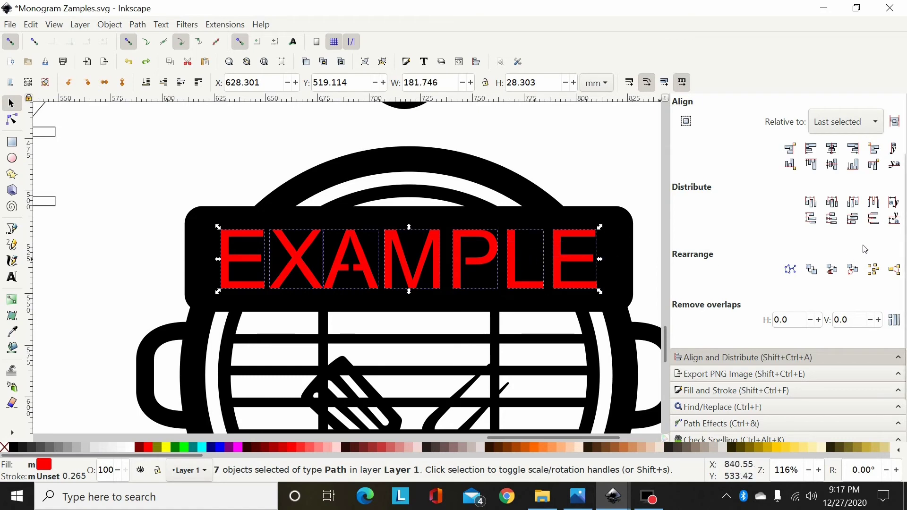
{"action": "left_click", "coordinate": [875, 203]}
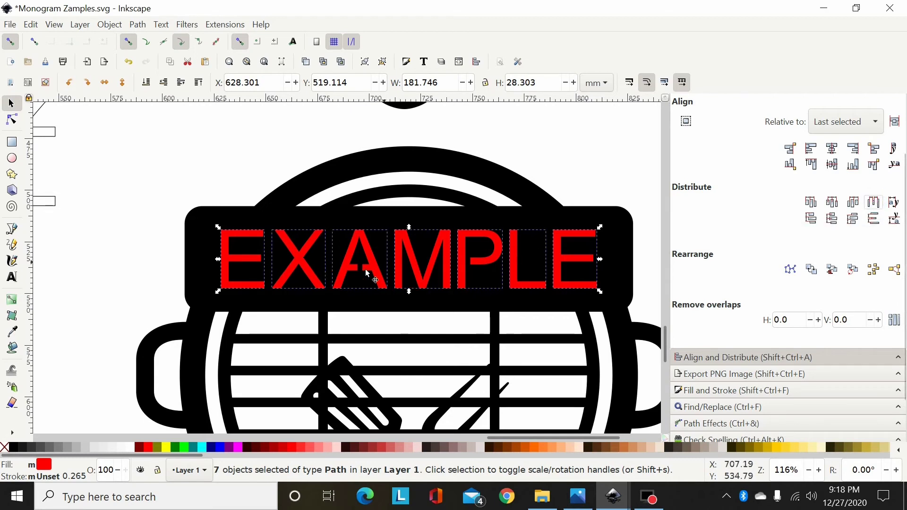
{"action": "left_click", "coordinate": [613, 171]}
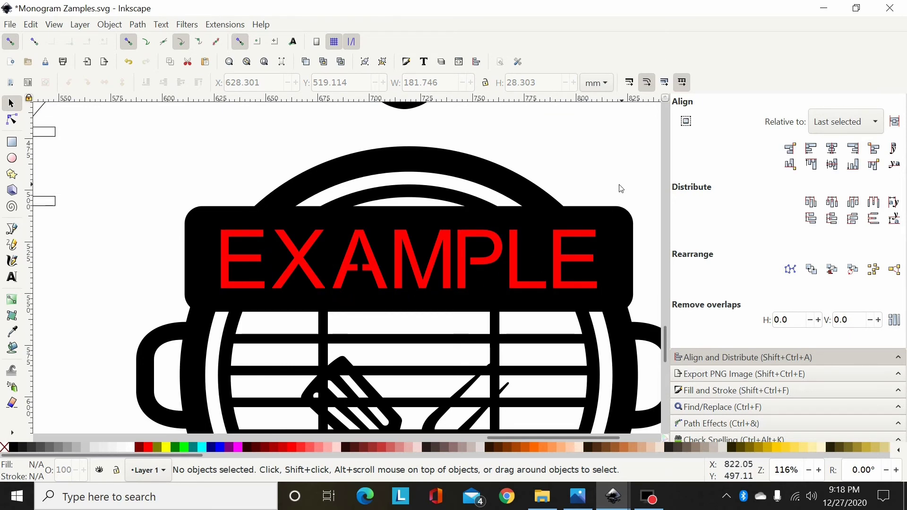
Merge all the EXAMPLE letters into one path with Path > Union.
{"action": "left_click_drag", "start_coordinate": [610, 185], "coordinate": [202, 316]}
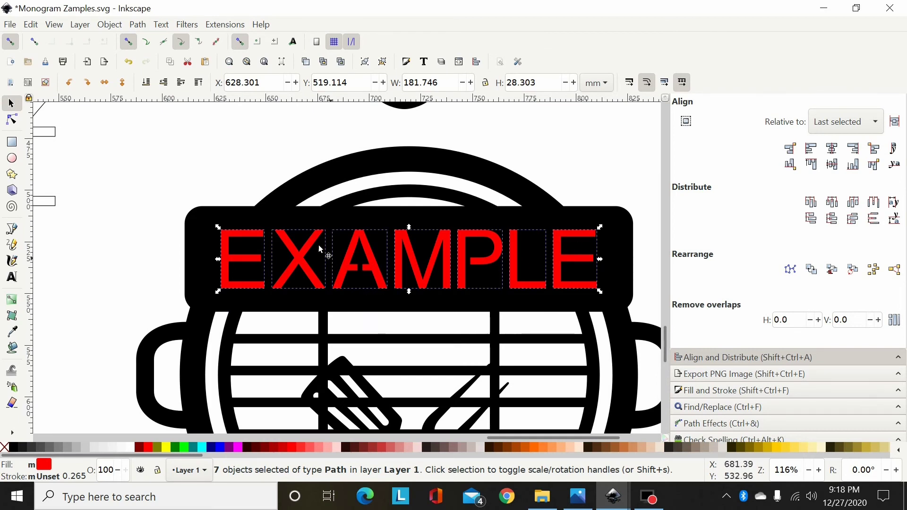
{"action": "left_click", "coordinate": [137, 24]}
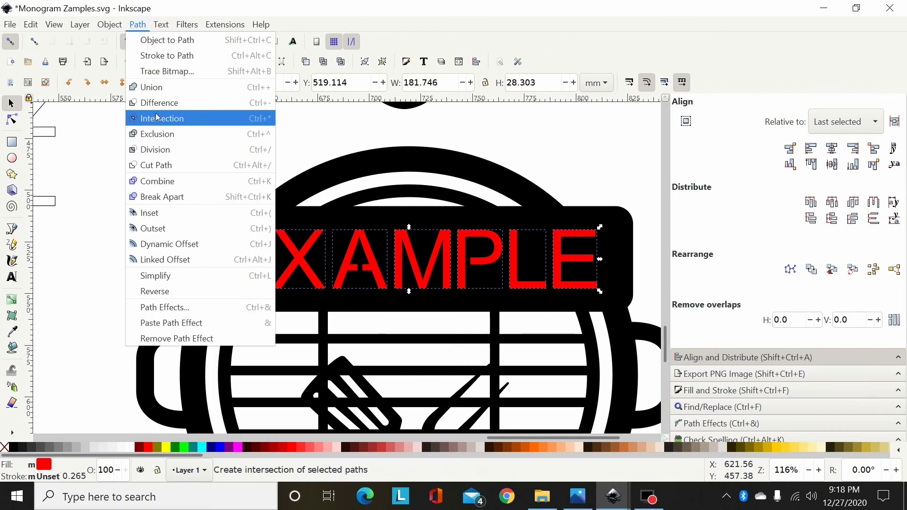
{"action": "left_click", "coordinate": [170, 92]}
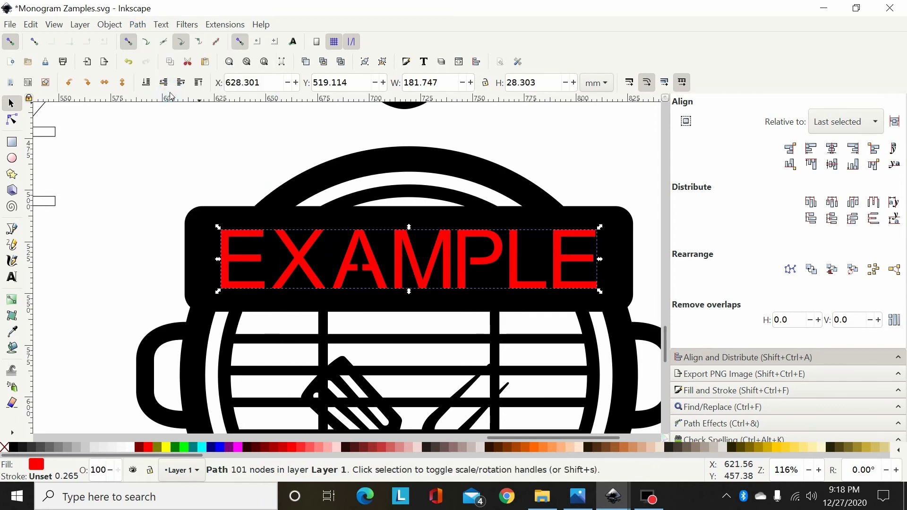
Subtract the merged lettering from the black grill banner with Path > Difference.
{"action": "key", "text": "minus"}
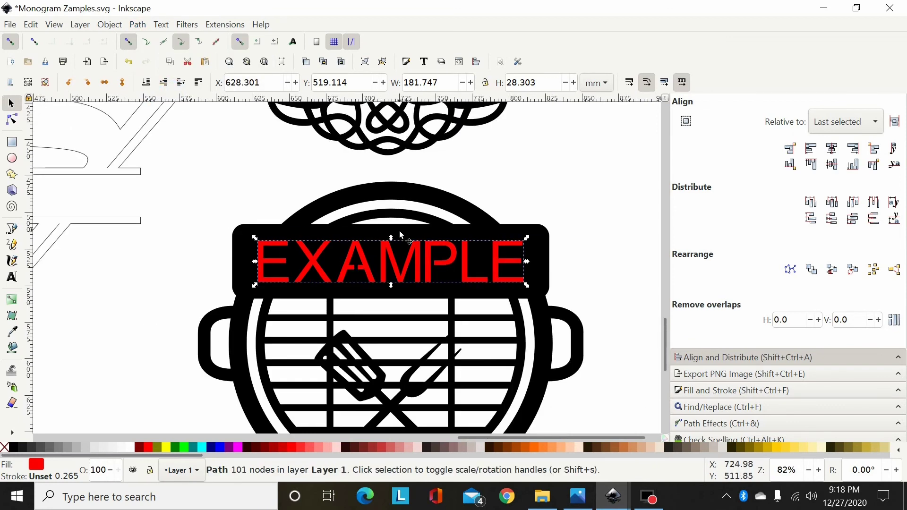
{"action": "key", "text": "shift"}
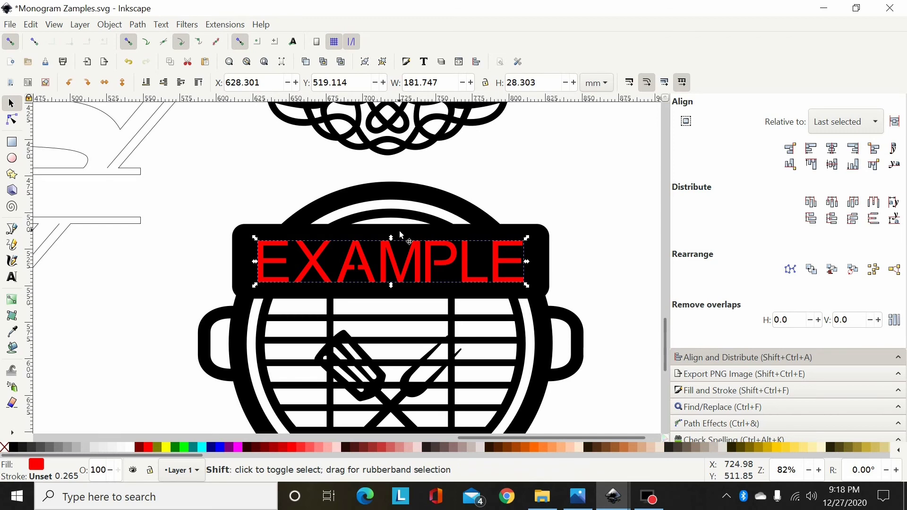
{"action": "left_click", "coordinate": [401, 234], "text": "shift"}
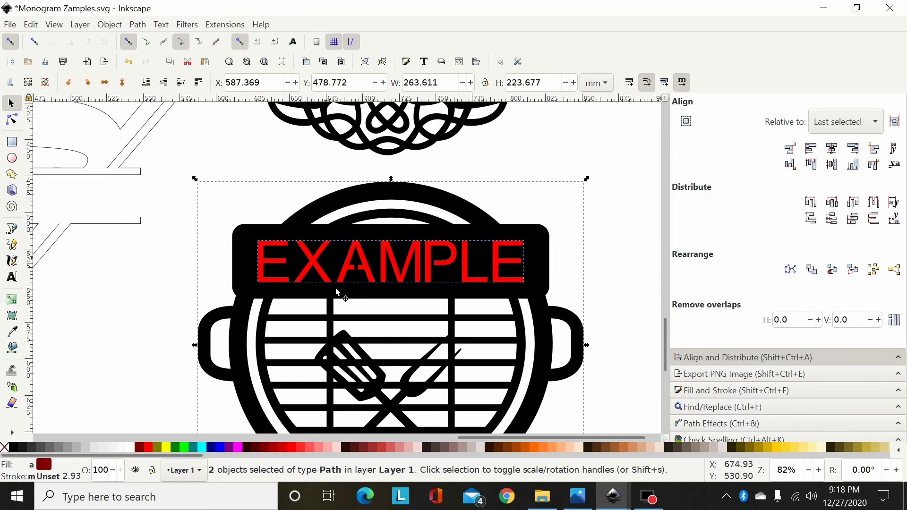
{"action": "left_click", "coordinate": [140, 26]}
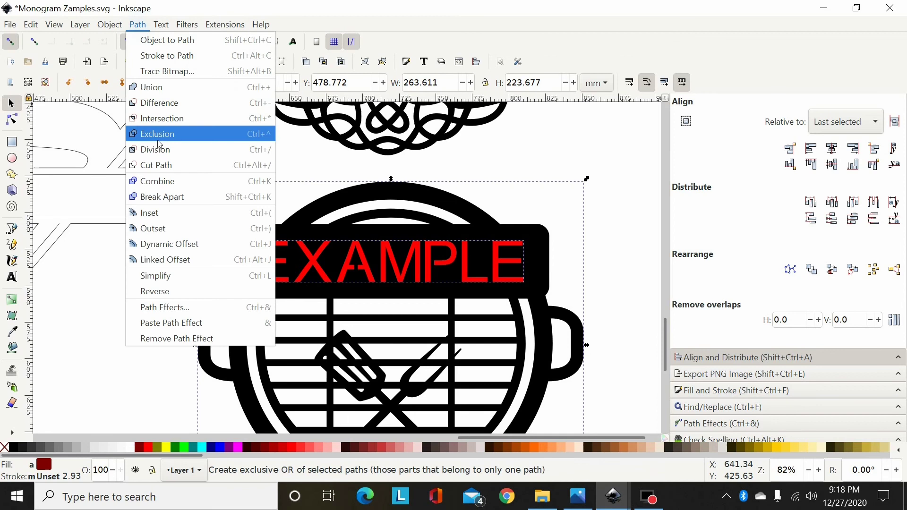
{"action": "left_click", "coordinate": [165, 102]}
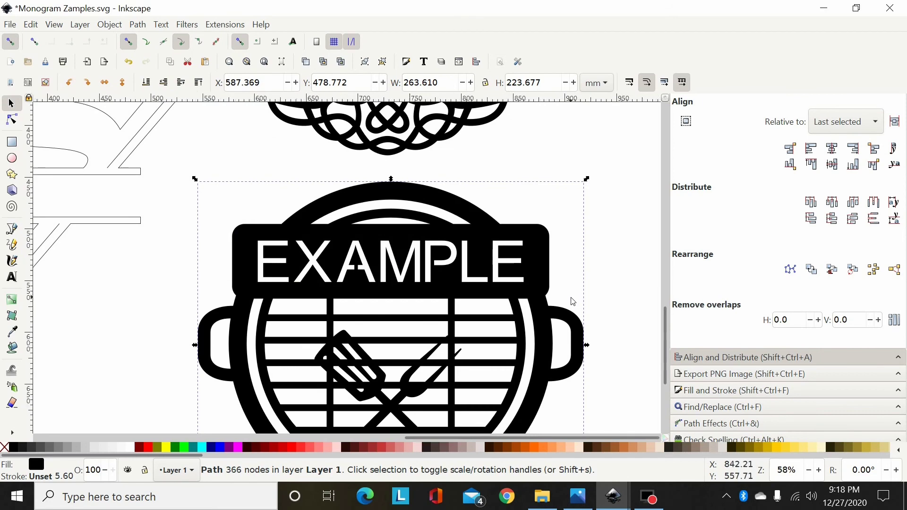
{"action": "scroll", "coordinate": [573, 300], "scroll_direction": "down", "scroll_amount": 2}
{"action": "scroll", "coordinate": [563, 305], "scroll_direction": "up", "scroll_amount": 3}
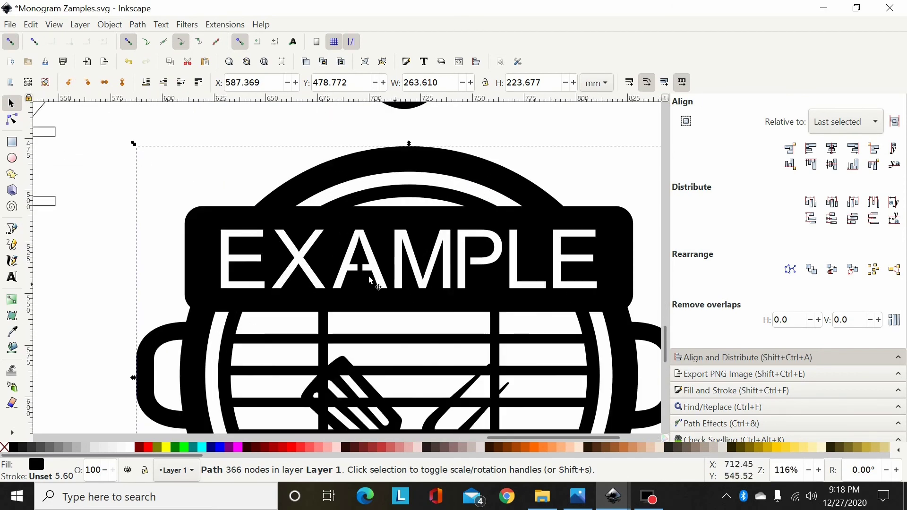
{"action": "scroll", "coordinate": [378, 274], "scroll_direction": "down", "scroll_amount": 4}
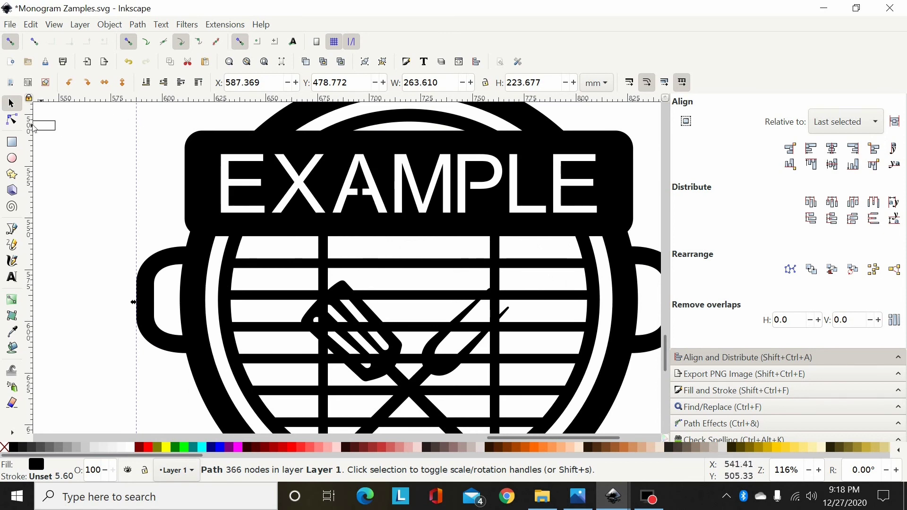
{"action": "left_click", "coordinate": [12, 119]}
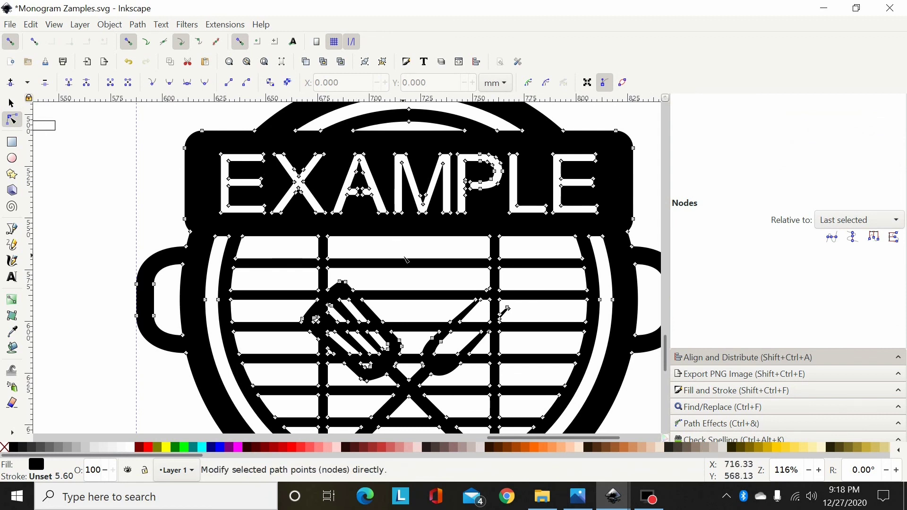
{"action": "key", "text": "minus"}
{"action": "key", "text": "minus"}
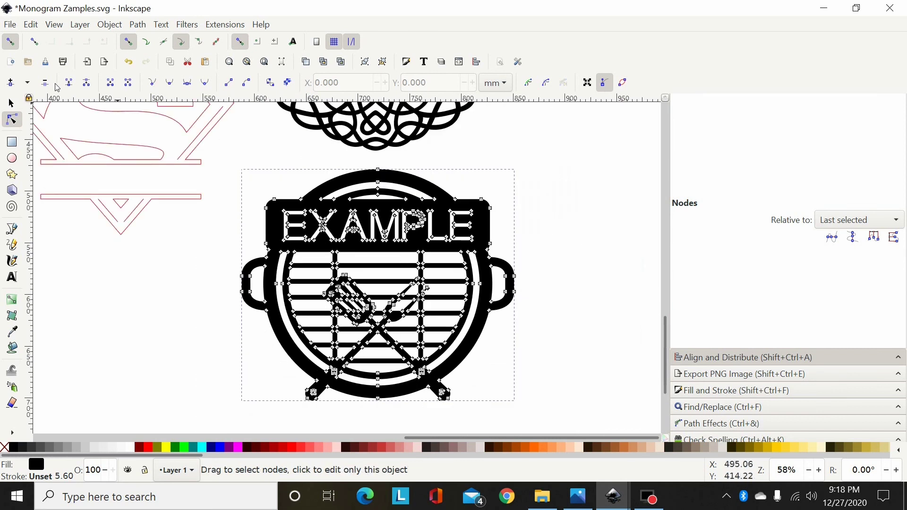
{"action": "left_click", "coordinate": [12, 103]}
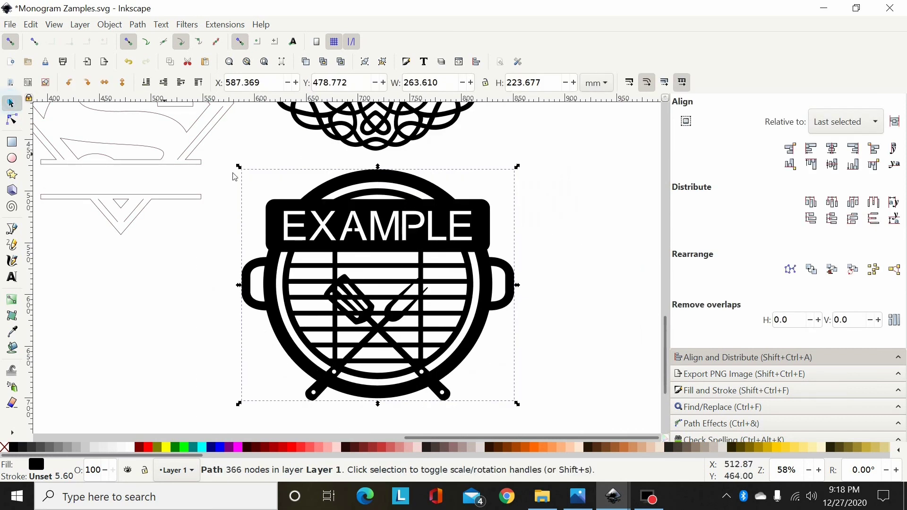
{"action": "left_click", "coordinate": [593, 196]}
{"action": "scroll", "coordinate": [225, 208], "scroll_direction": "up", "scroll_amount": 3}
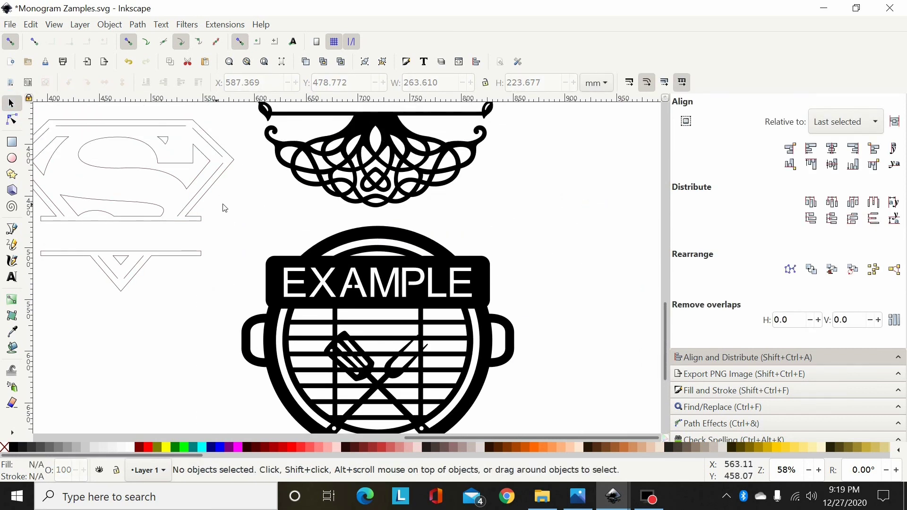